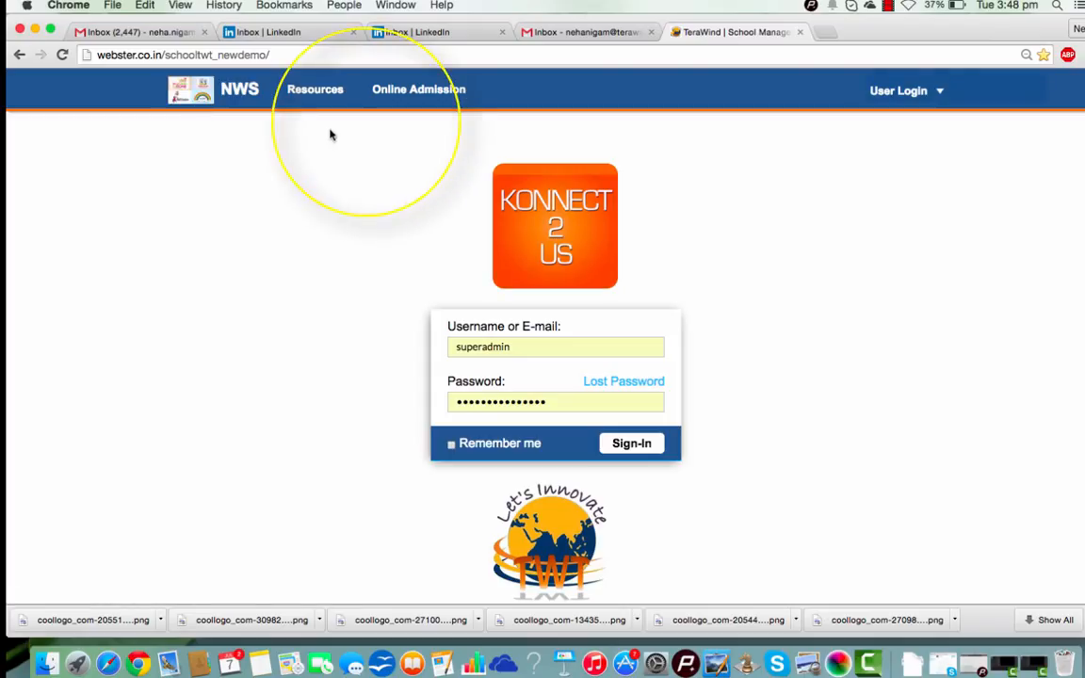
# Sign in to the school portal as superadmin using the credentials already filled in.
pyautogui.moveTo(317, 100)
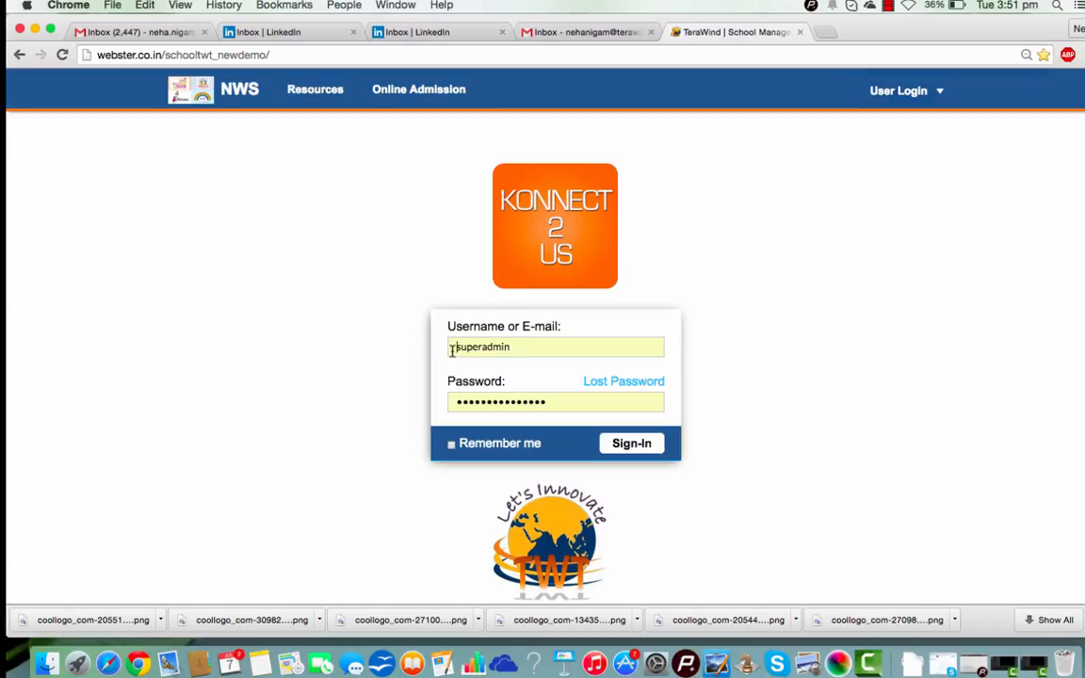
pyautogui.moveTo(451, 348); pyautogui.dragTo(516, 349)
pyautogui.click(551, 404)
pyautogui.doubleClick(453, 403)
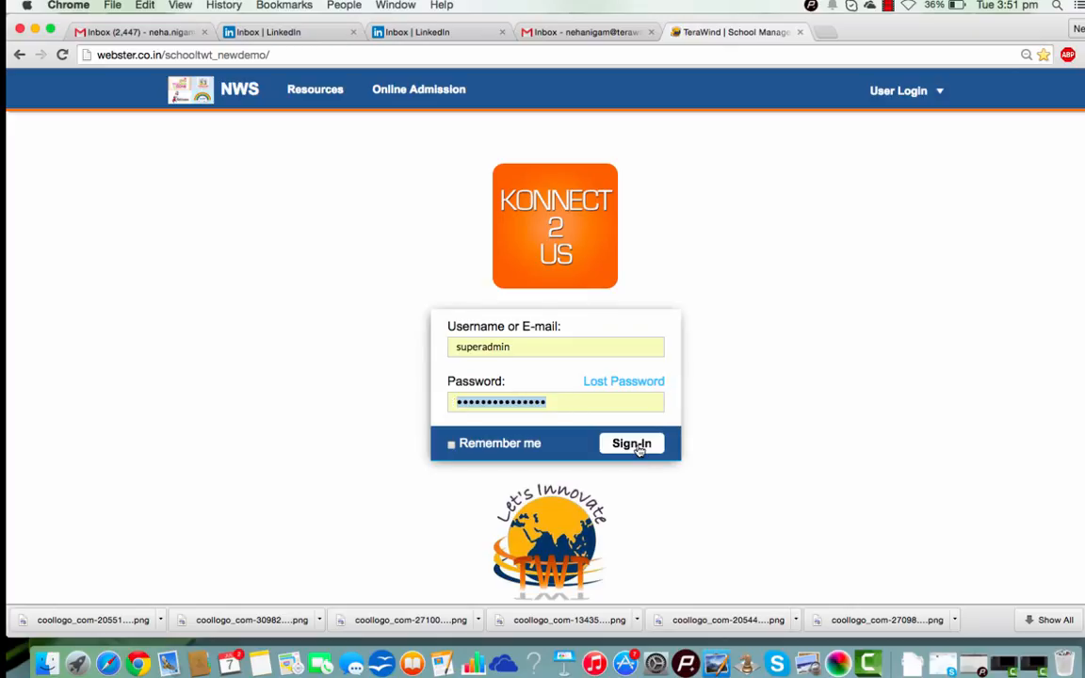
pyautogui.click(942, 95)
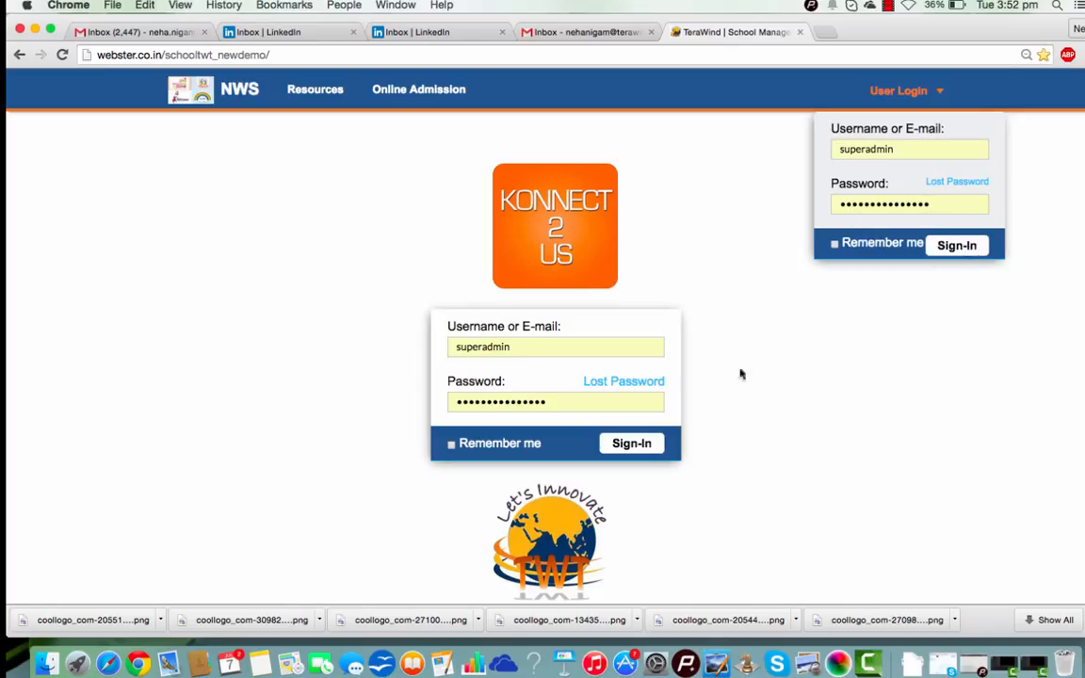
pyautogui.click(638, 448)
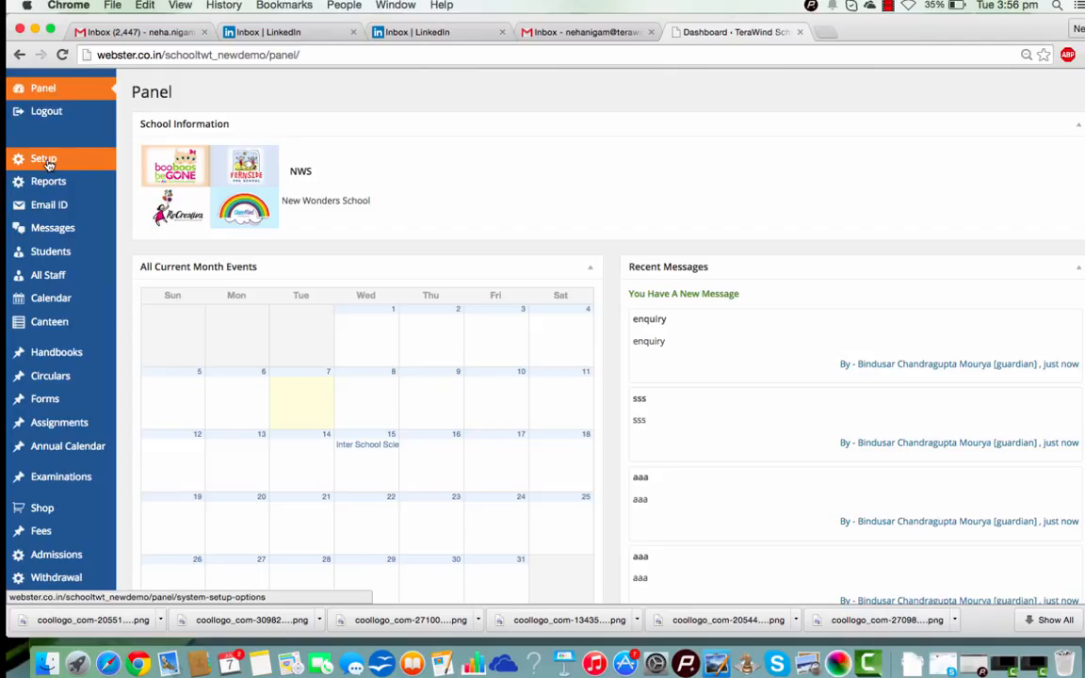
# Open School Settings in the system setup and choose school-logo.gif from the Desktop as the new logo.
pyautogui.click(49, 165)
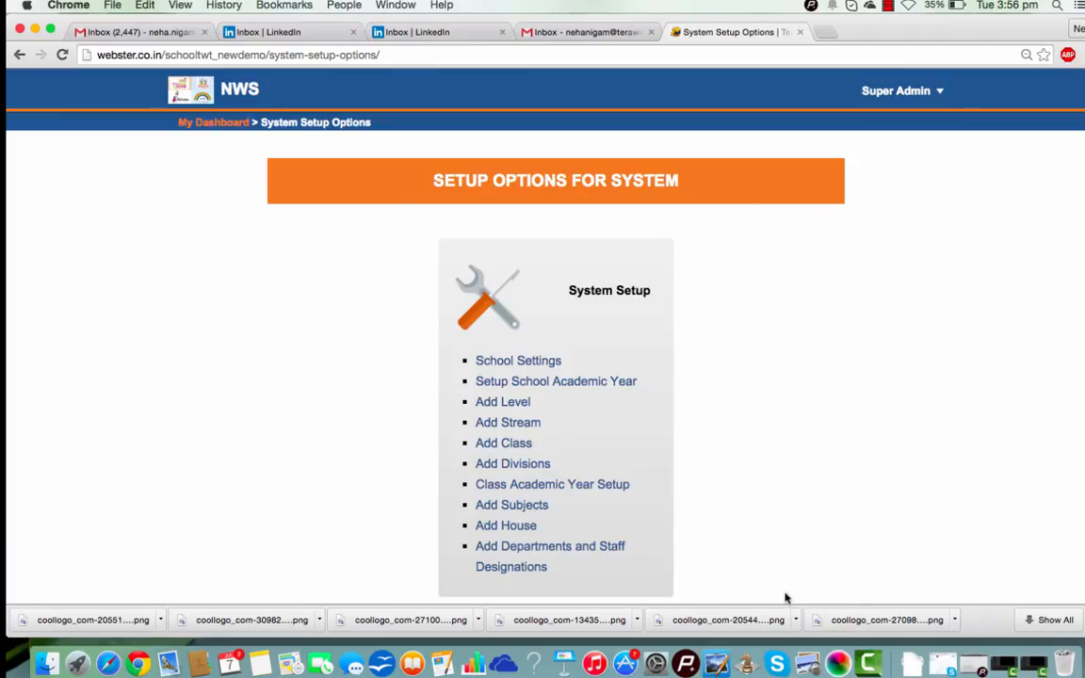
pyautogui.moveTo(652, 291); pyautogui.dragTo(569, 291)
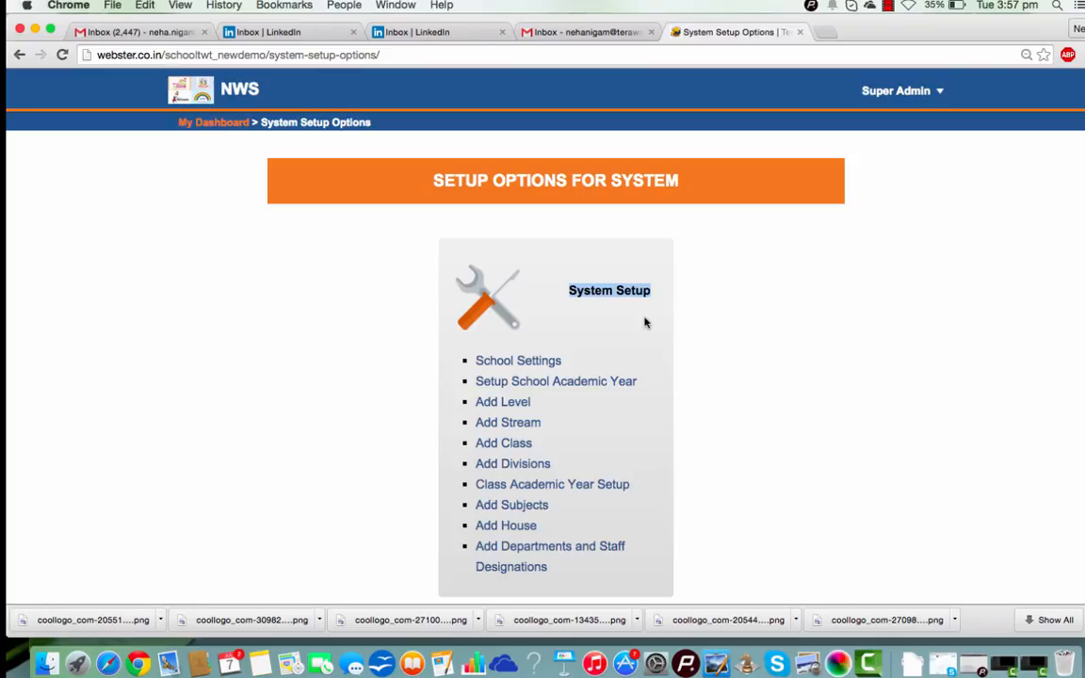
pyautogui.click(536, 363)
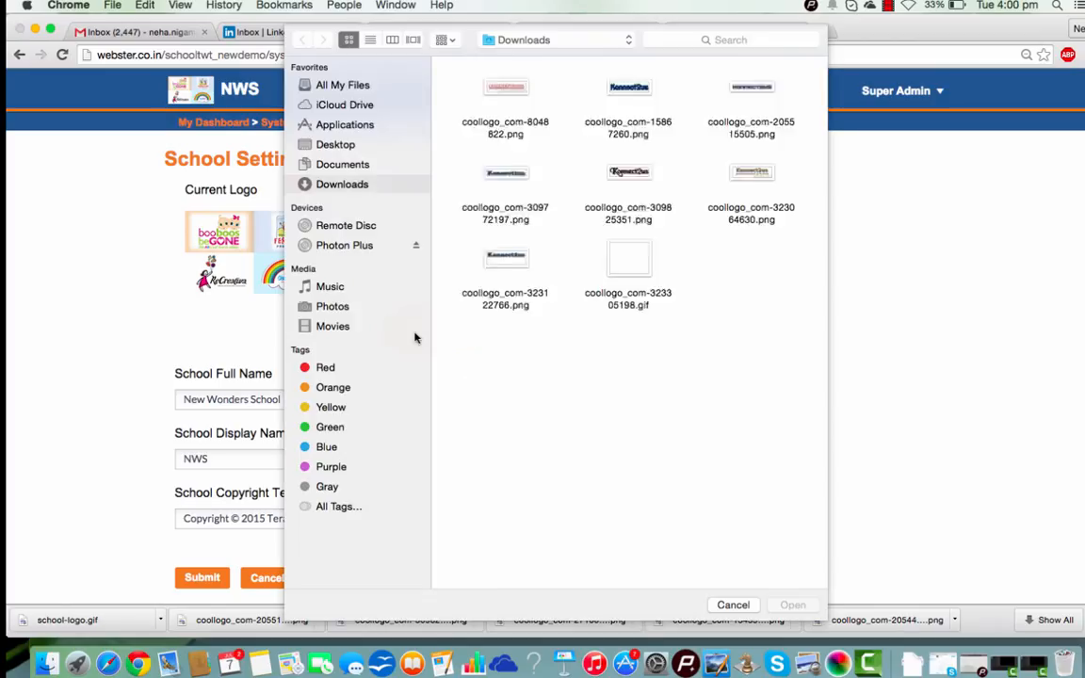
pyautogui.click(336, 145)
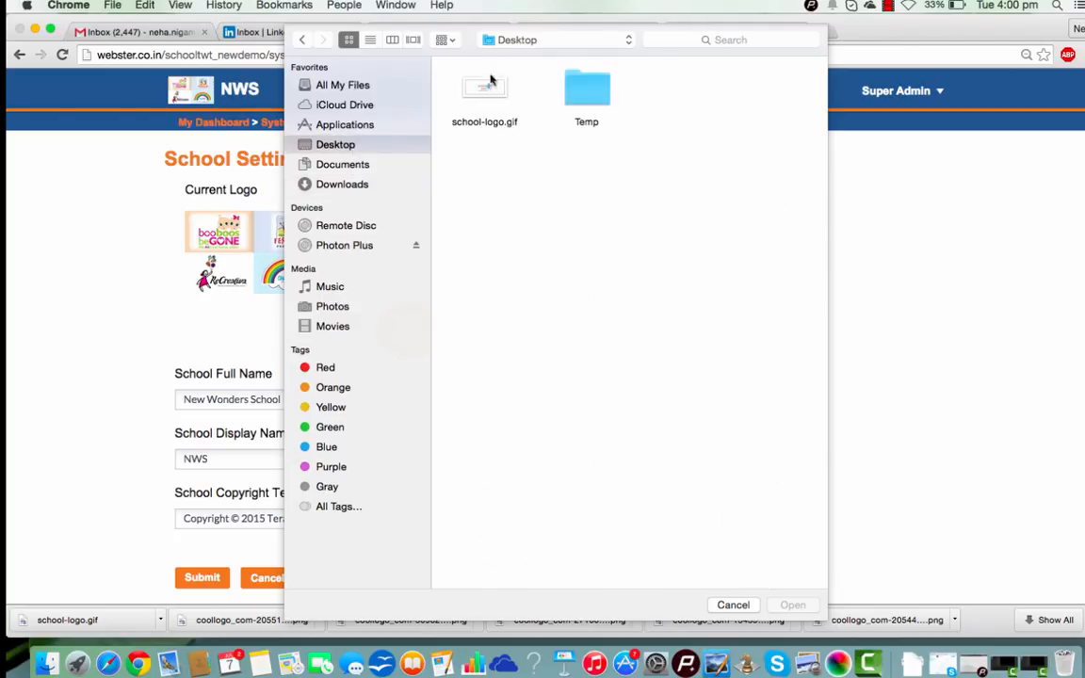
pyautogui.click(491, 91)
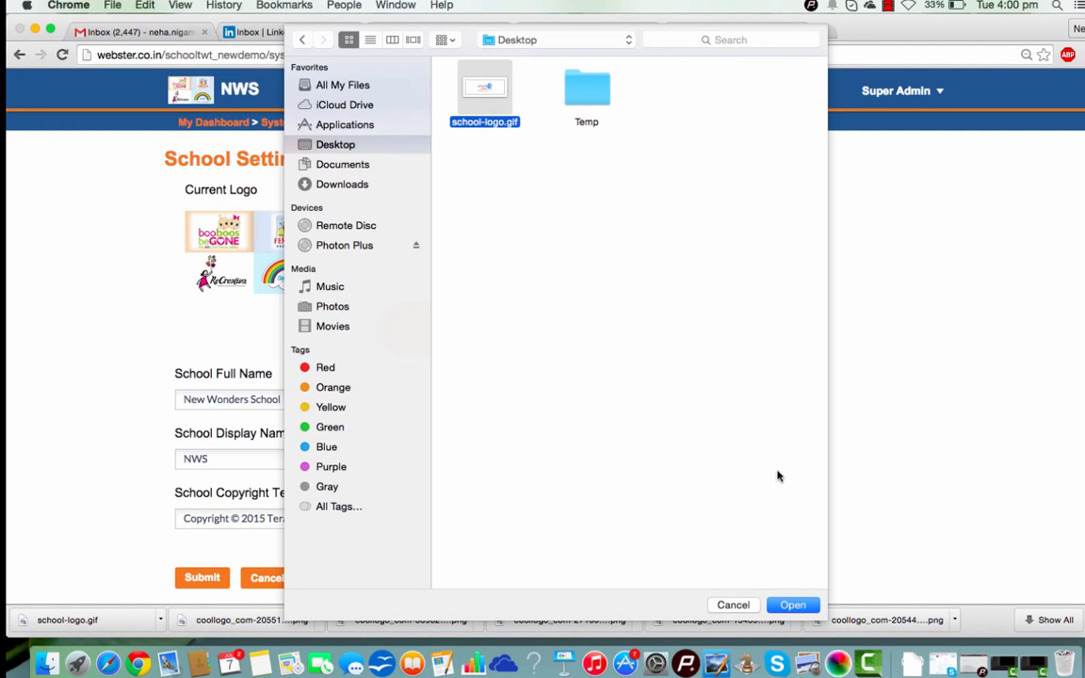
pyautogui.click(794, 606)
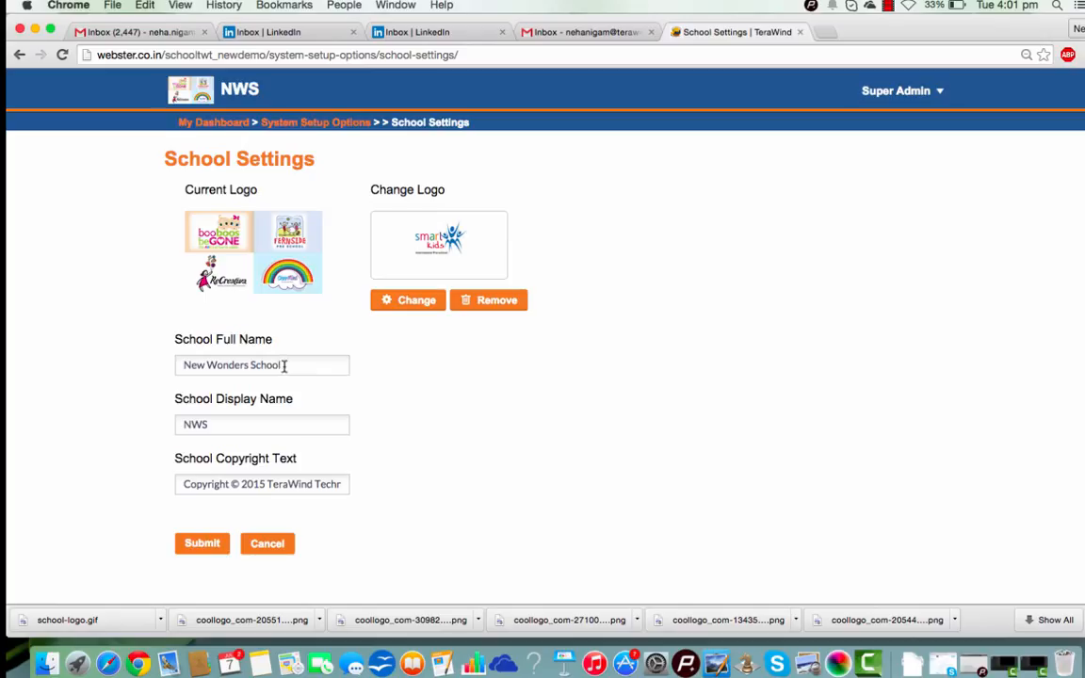
# Set the school's full name to Smart Kids School and its display name to SKS, and submit the settings.
pyautogui.moveTo(285, 367); pyautogui.dragTo(172, 366)
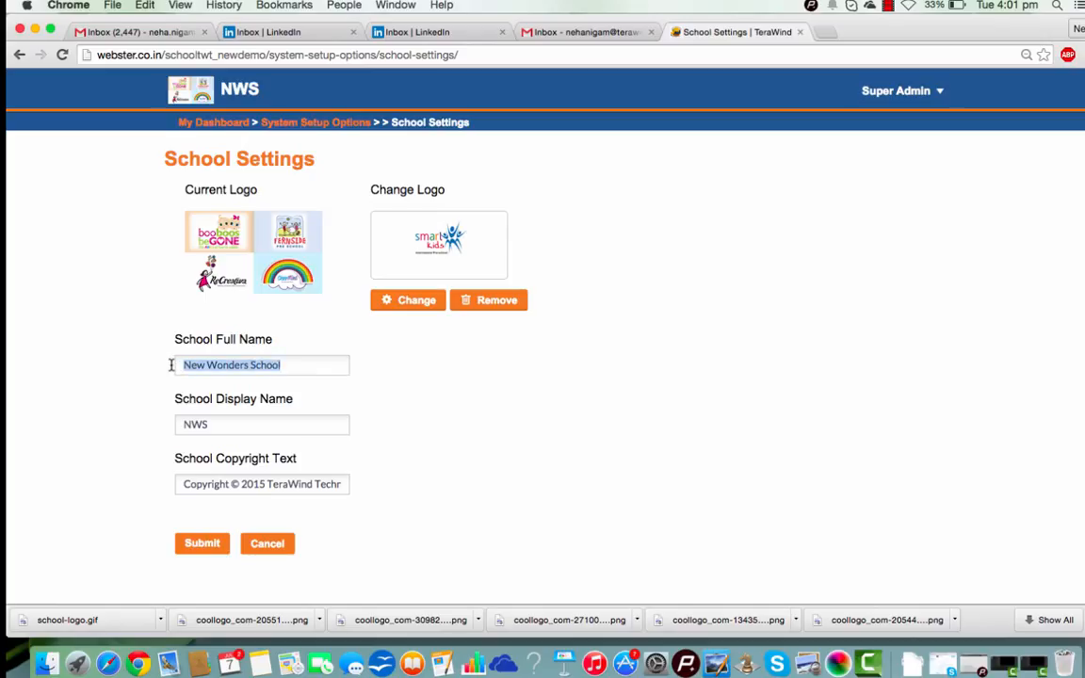
pyautogui.write('Smat')
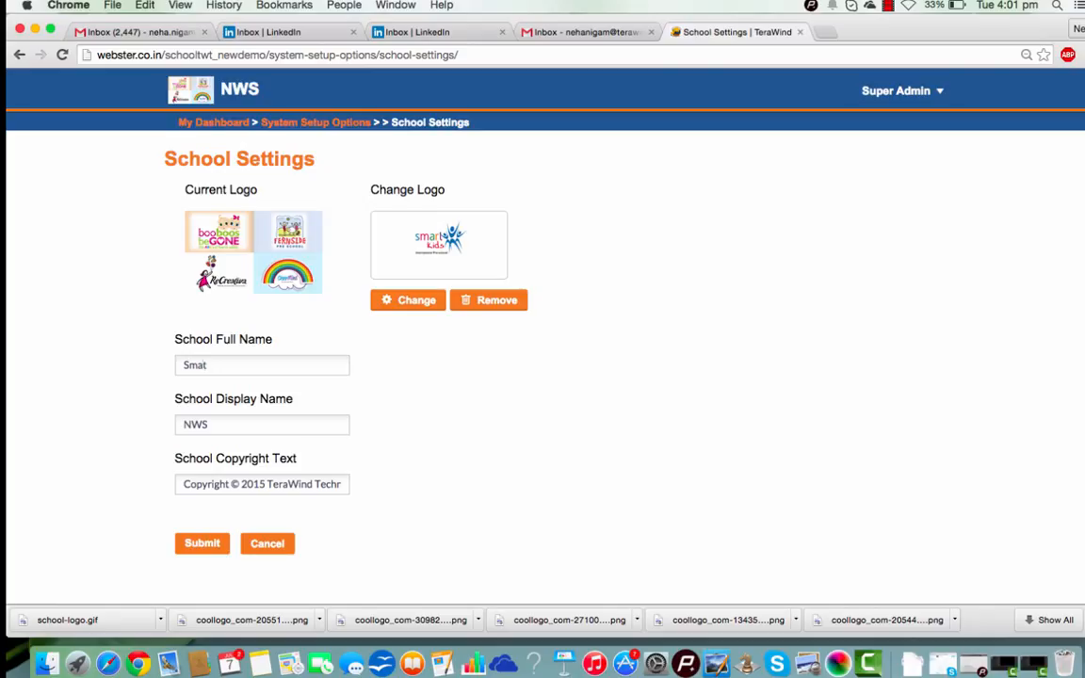
pyautogui.press('BackSpace')
pyautogui.write('rt Kids School')
pyautogui.moveTo(223, 424); pyautogui.dragTo(156, 423)
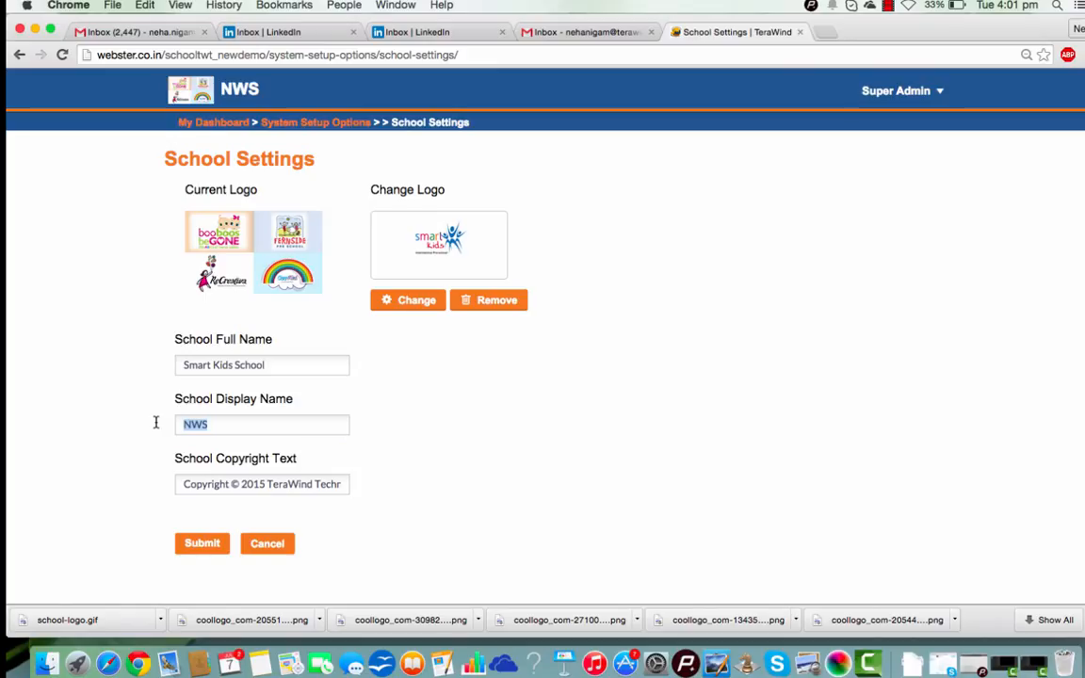
pyautogui.write('SKS')
pyautogui.click(202, 545)
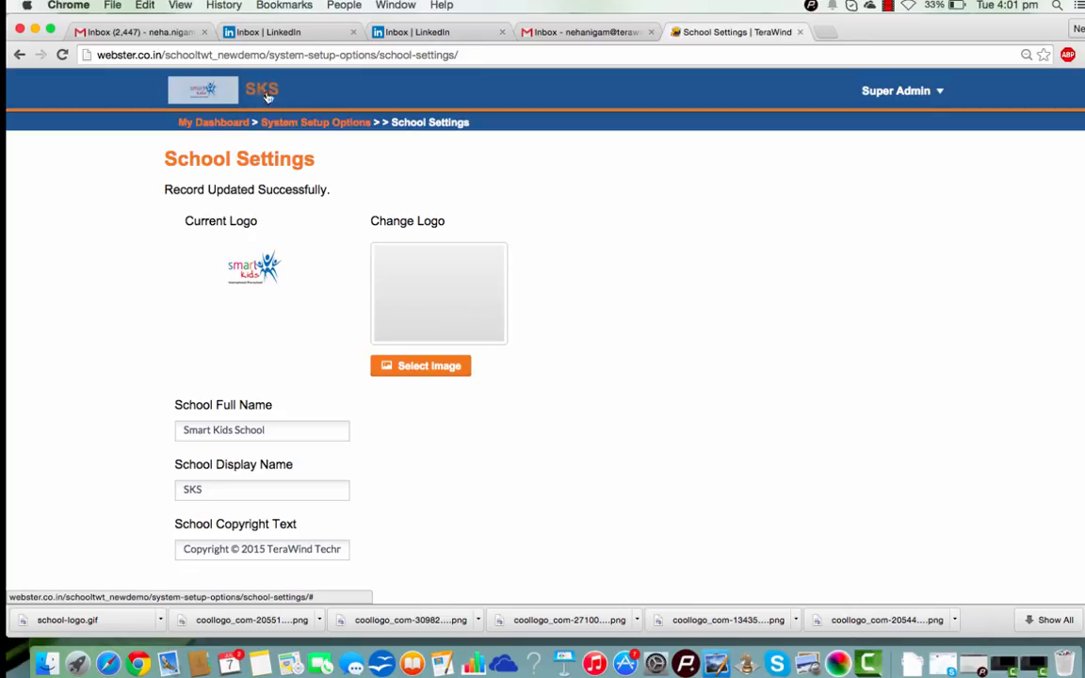
# Set the school board to CIE in the school academic year setup and save the update.
pyautogui.click(320, 127)
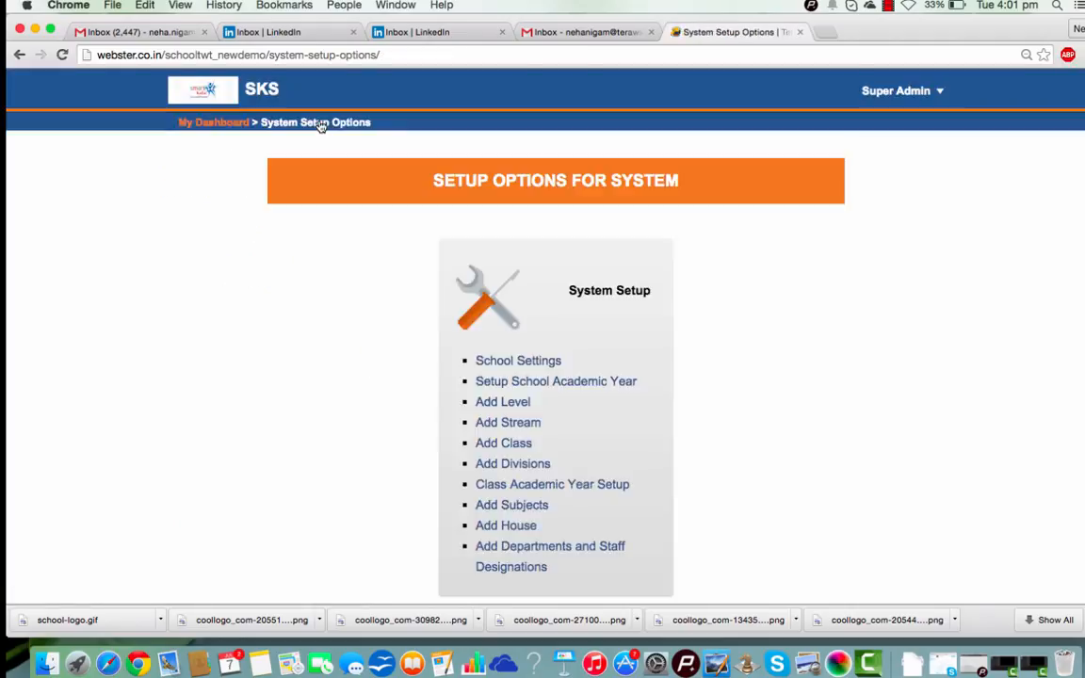
pyautogui.click(545, 387)
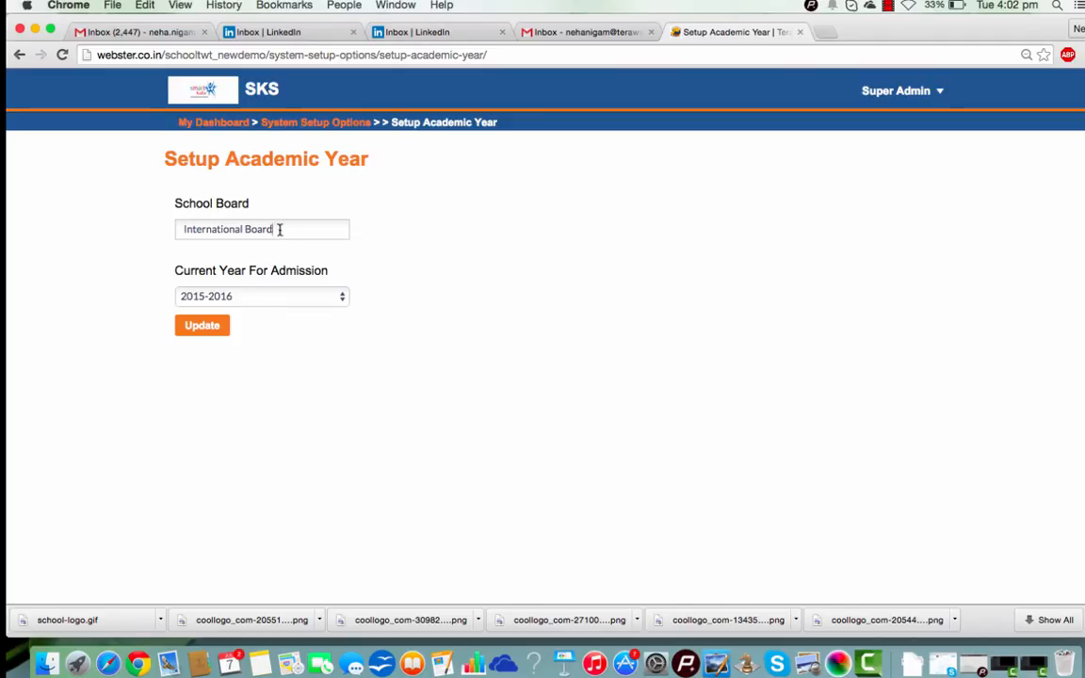
pyautogui.moveTo(279, 228); pyautogui.dragTo(163, 225)
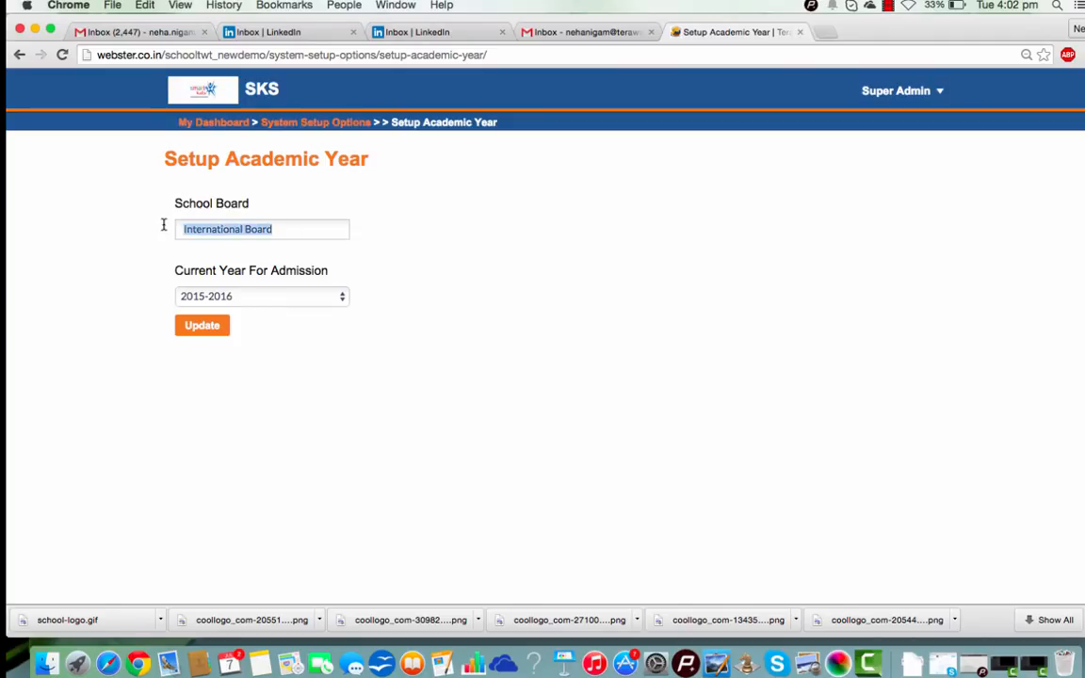
pyautogui.write('CIE')
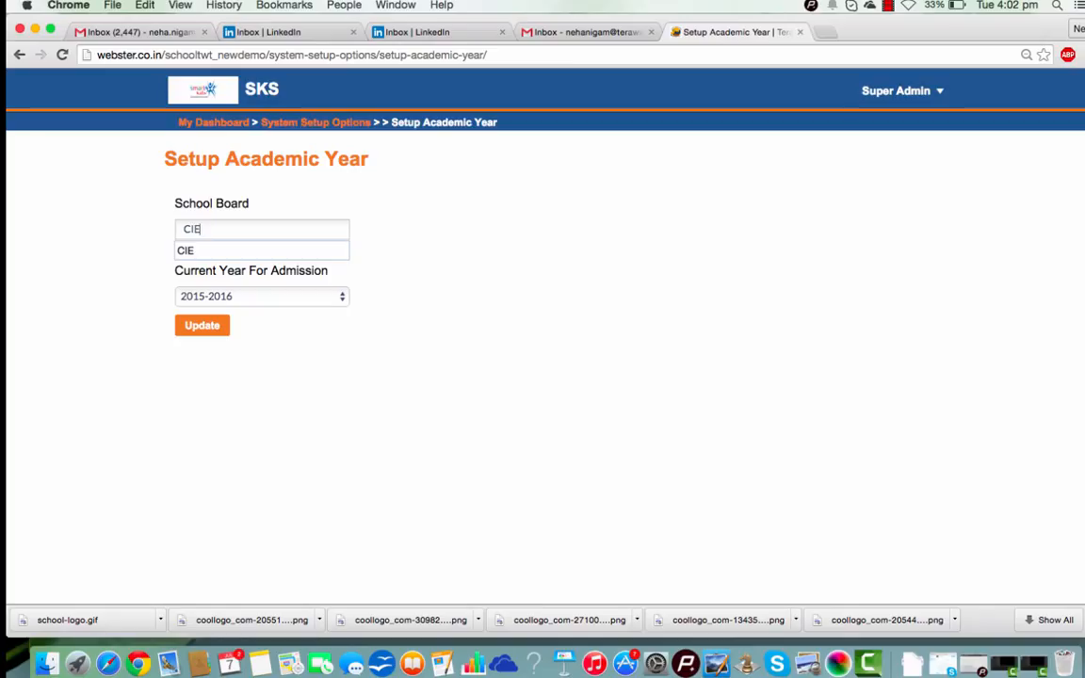
pyautogui.click(184, 249)
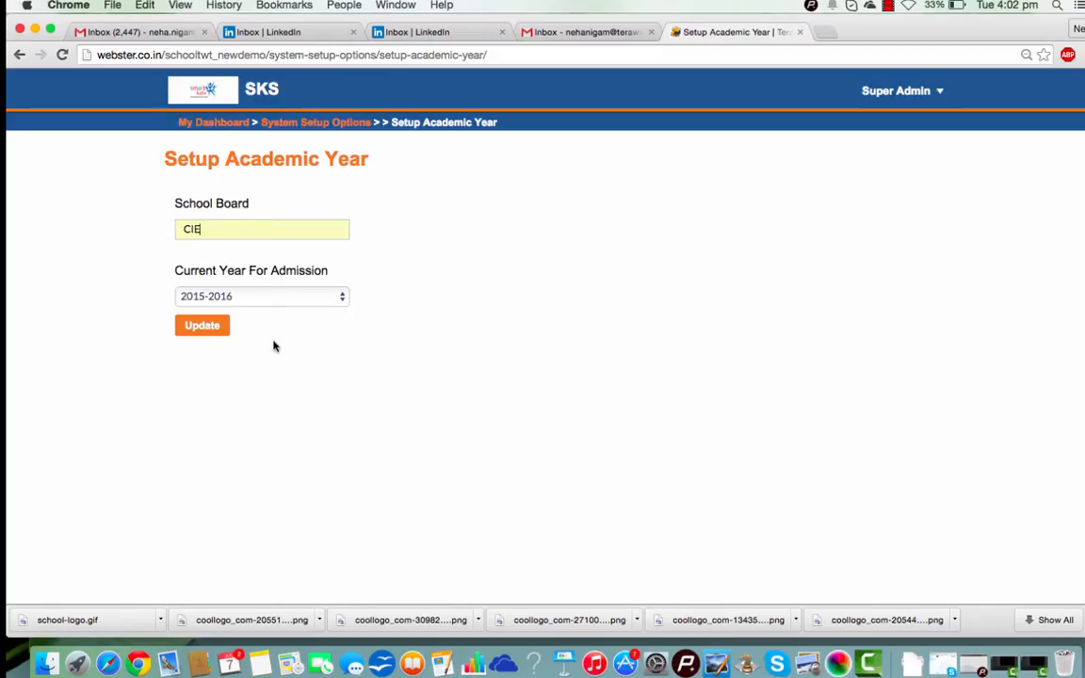
pyautogui.click(204, 327)
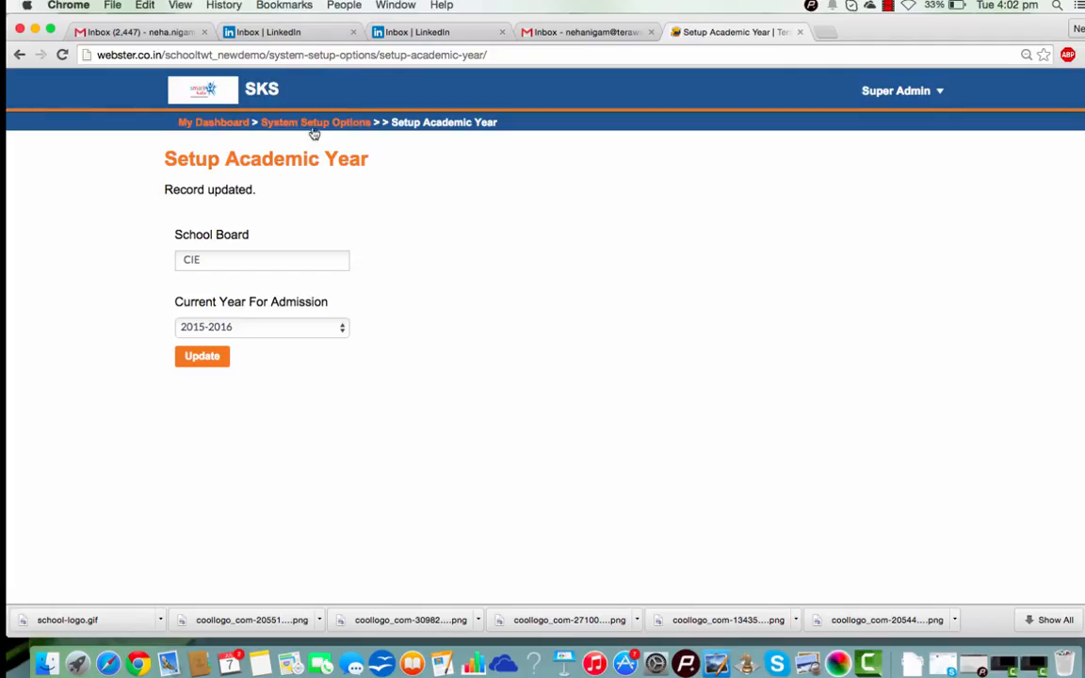
# Fill in IBDP3 as the level name in the form for adding a new level.
pyautogui.click(314, 127)
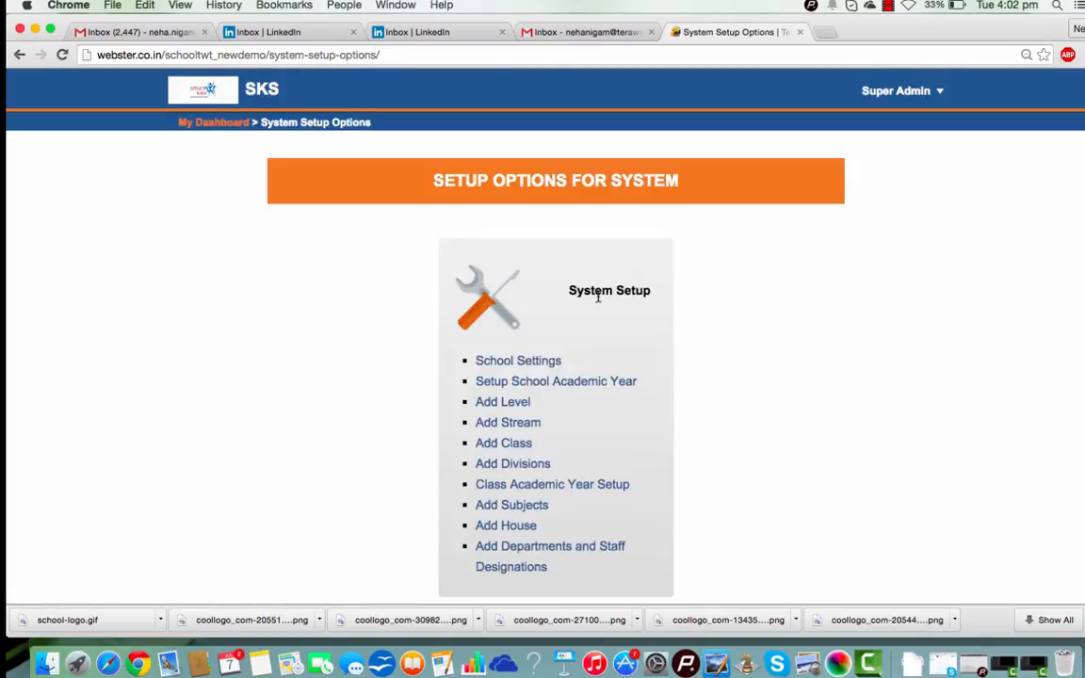
pyautogui.click(516, 411)
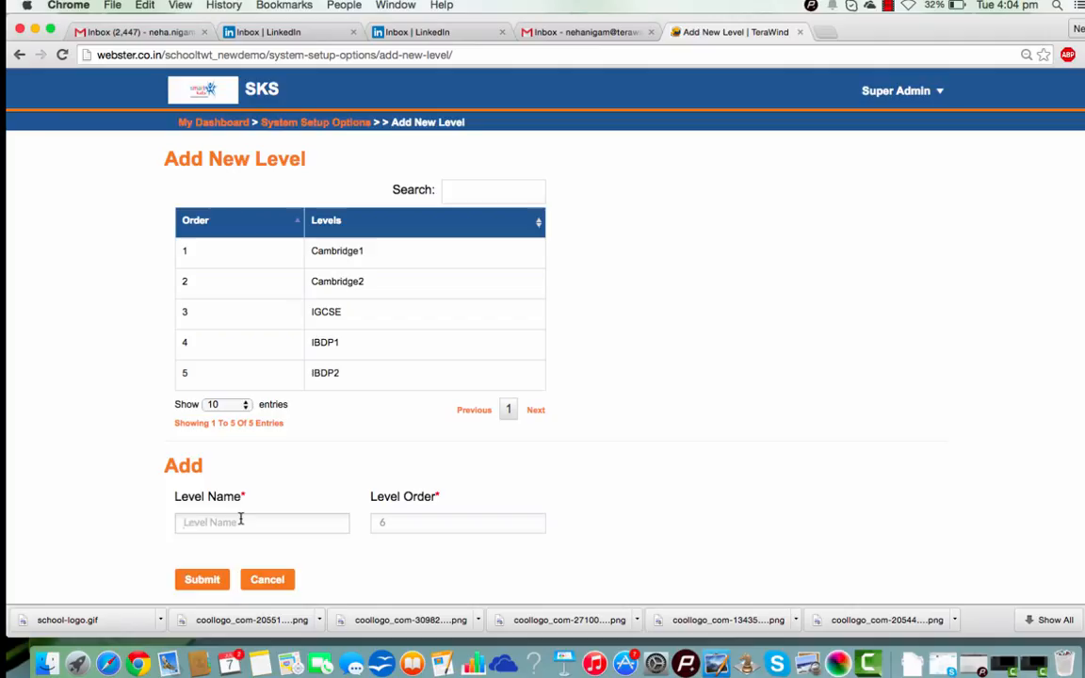
pyautogui.write('IBDP3')
# Add a stream named Creative Arts for the IGCSE level and confirm the submission.
pyautogui.click(330, 127)
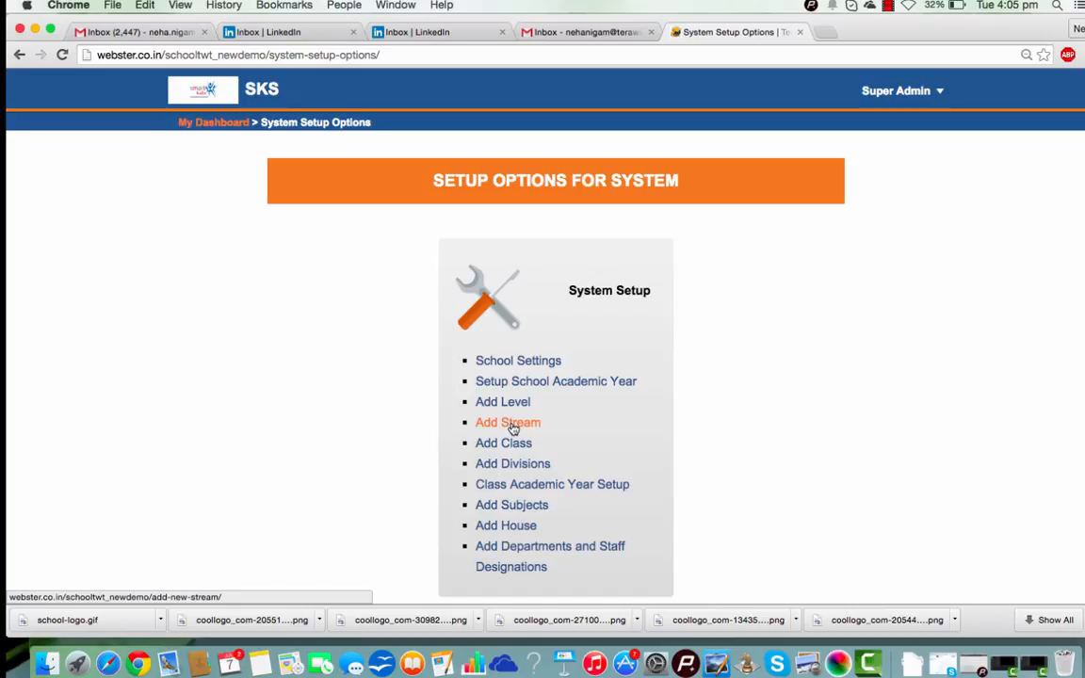
pyautogui.click(513, 429)
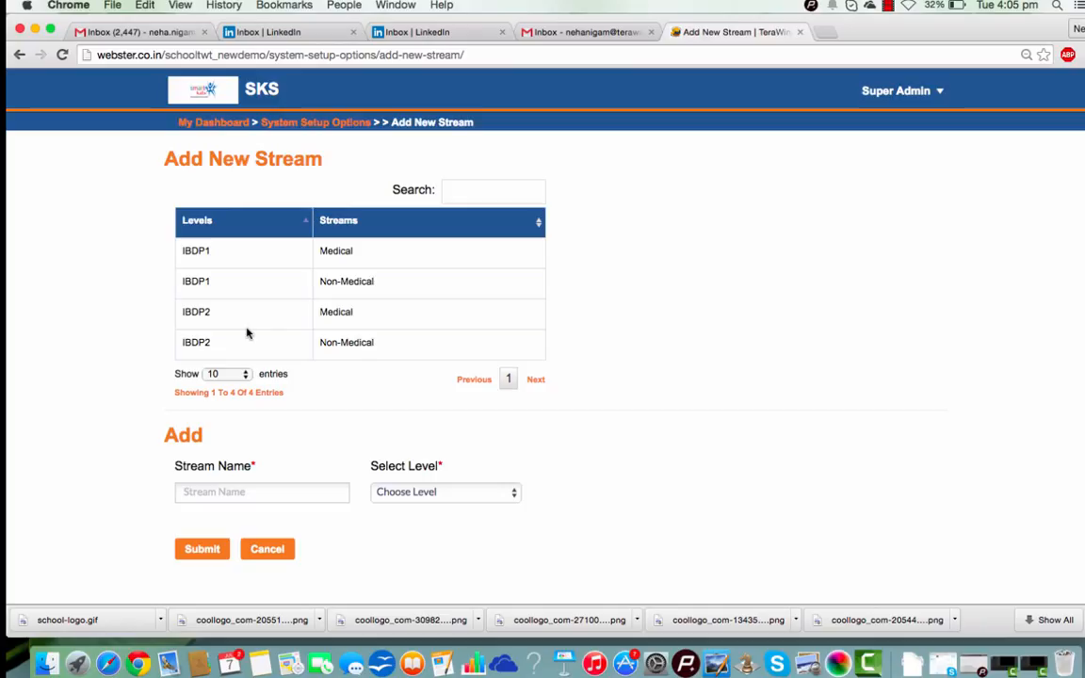
pyautogui.click(282, 492)
pyautogui.write('Creativ')
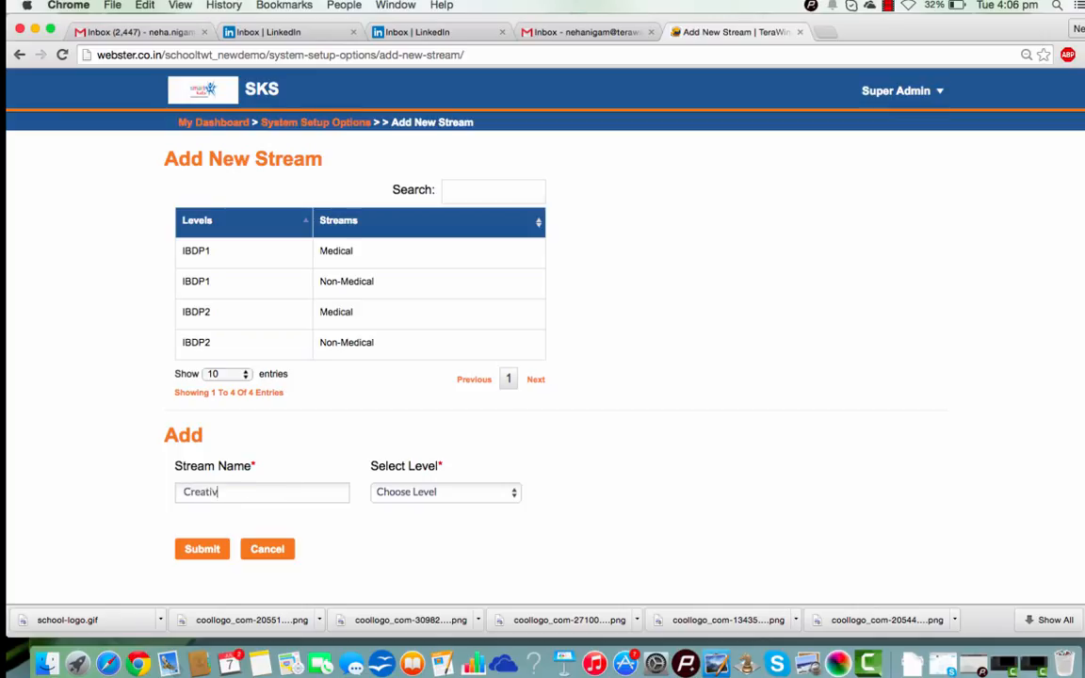
pyautogui.write('e Arts')
pyautogui.click(515, 494)
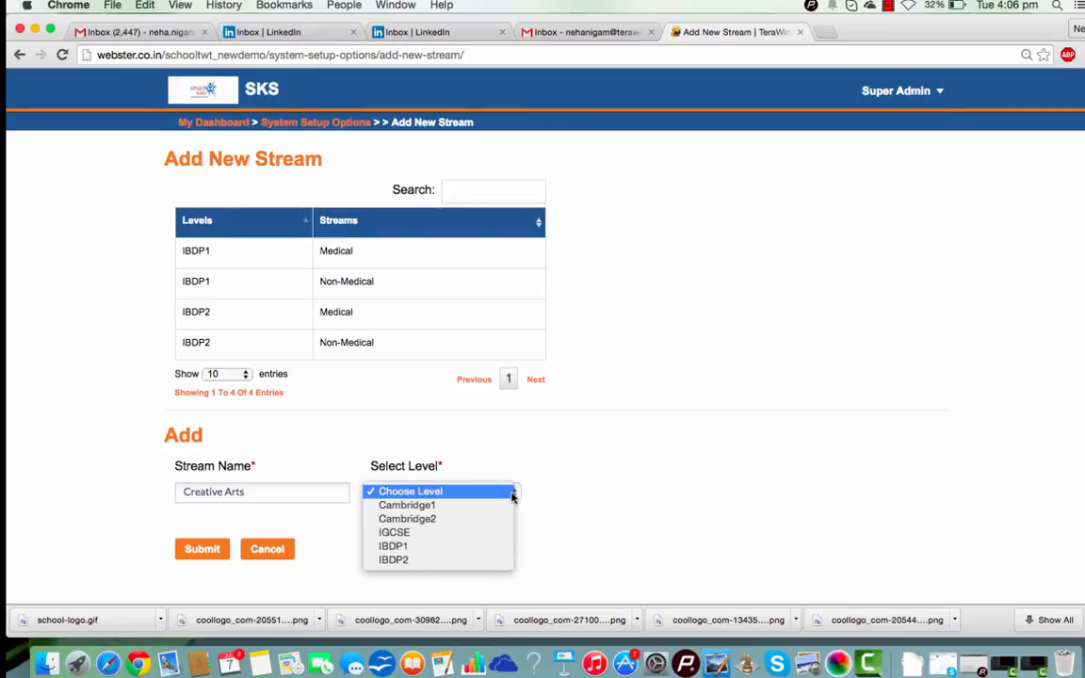
pyautogui.click(482, 539)
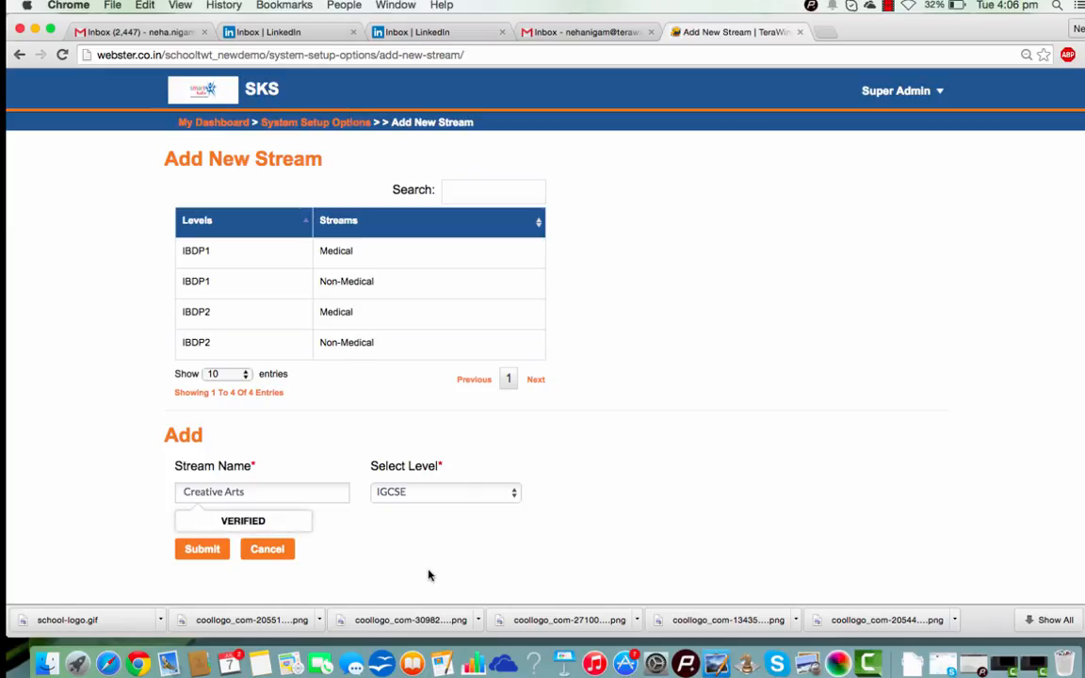
pyautogui.click(205, 552)
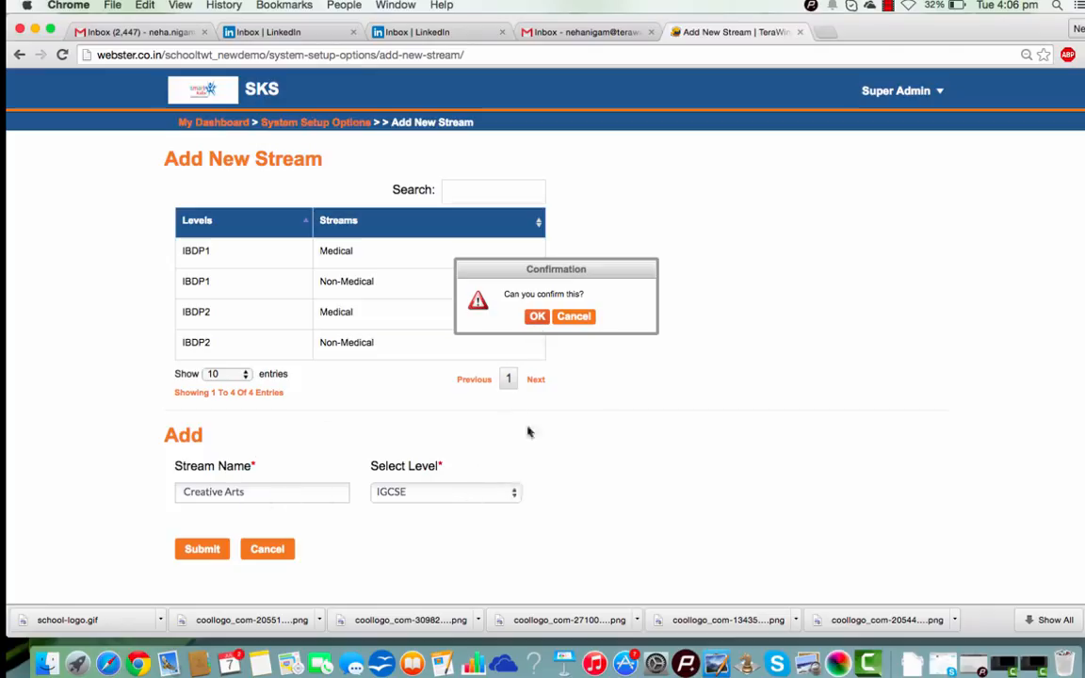
pyautogui.click(538, 317)
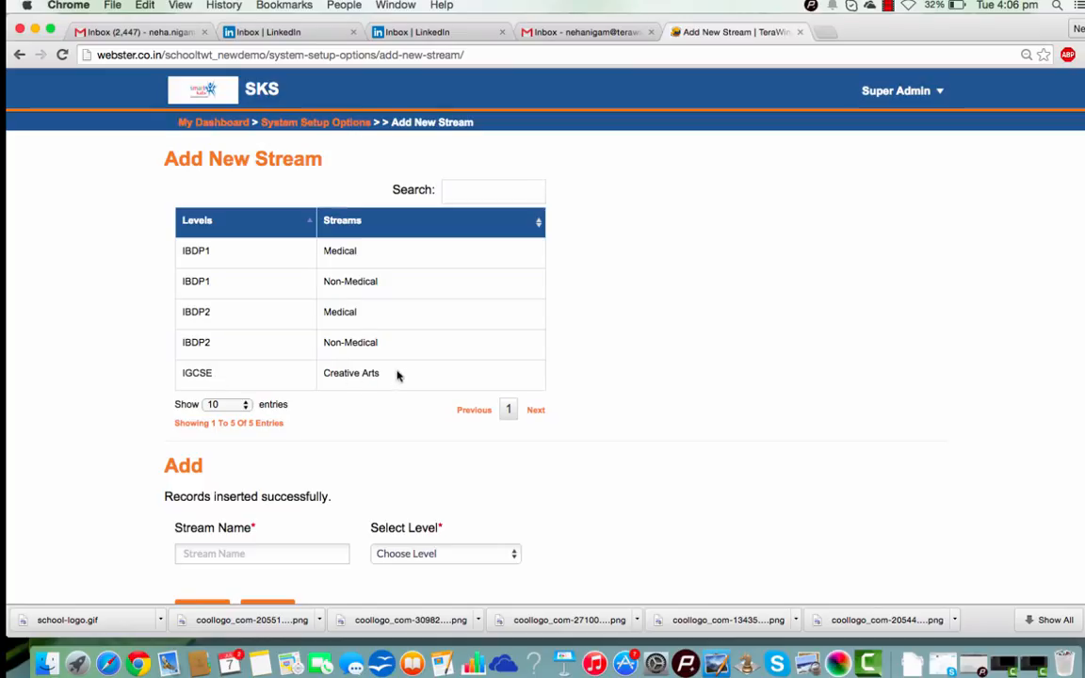
# Open the Add Class setup page and set the class list to show 25 entries.
pyautogui.click(333, 126)
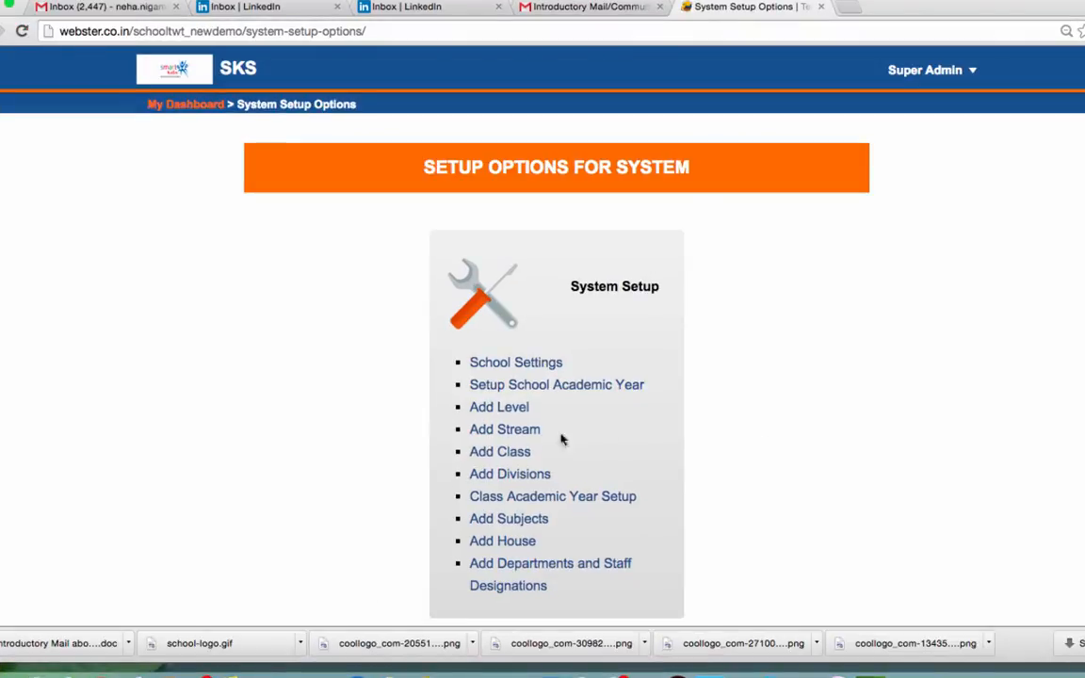
pyautogui.click(516, 456)
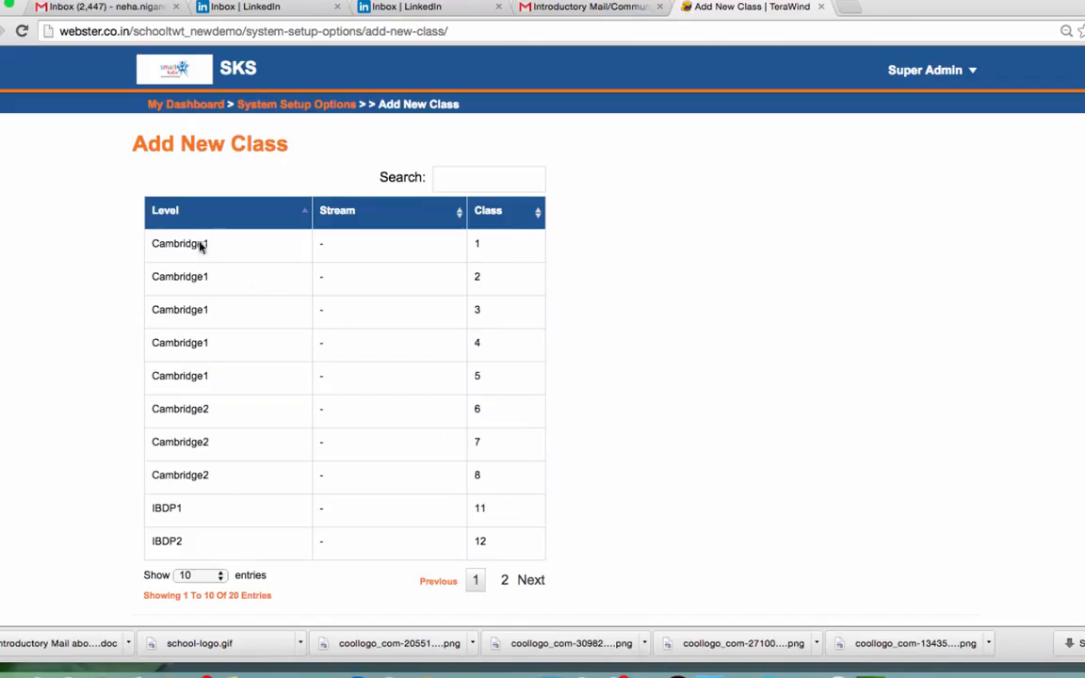
pyautogui.click(220, 577)
pyautogui.click(215, 594)
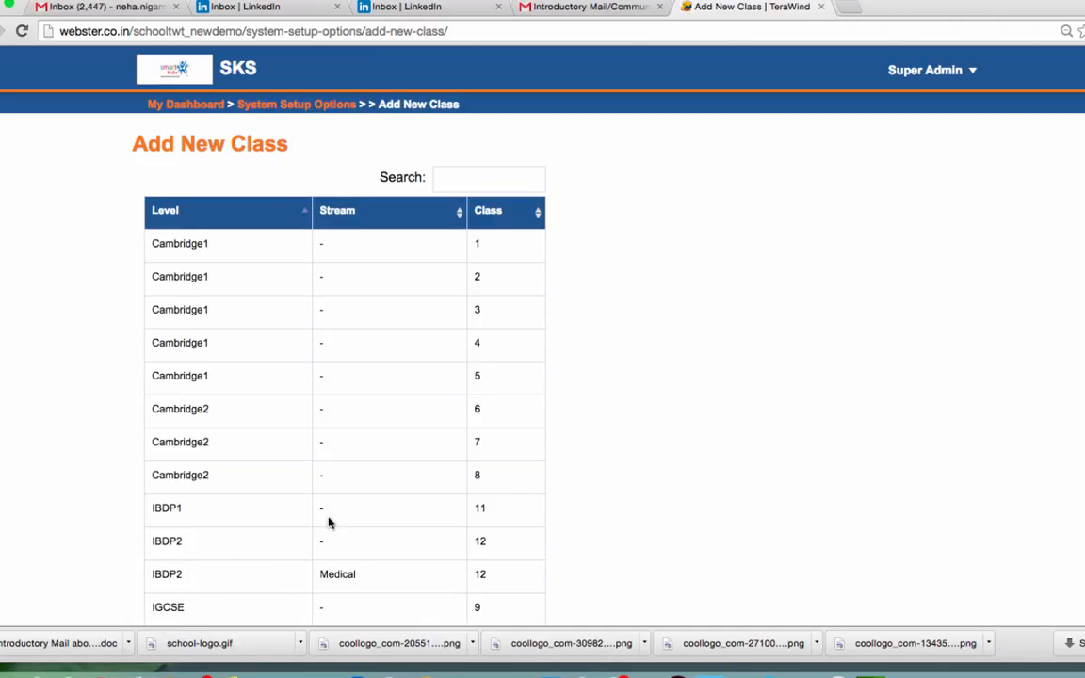
# Try to add class 9 to the IGCSE level with the Creative Arts stream and confirm the submission.
pyautogui.scroll(-10, 329, 523)
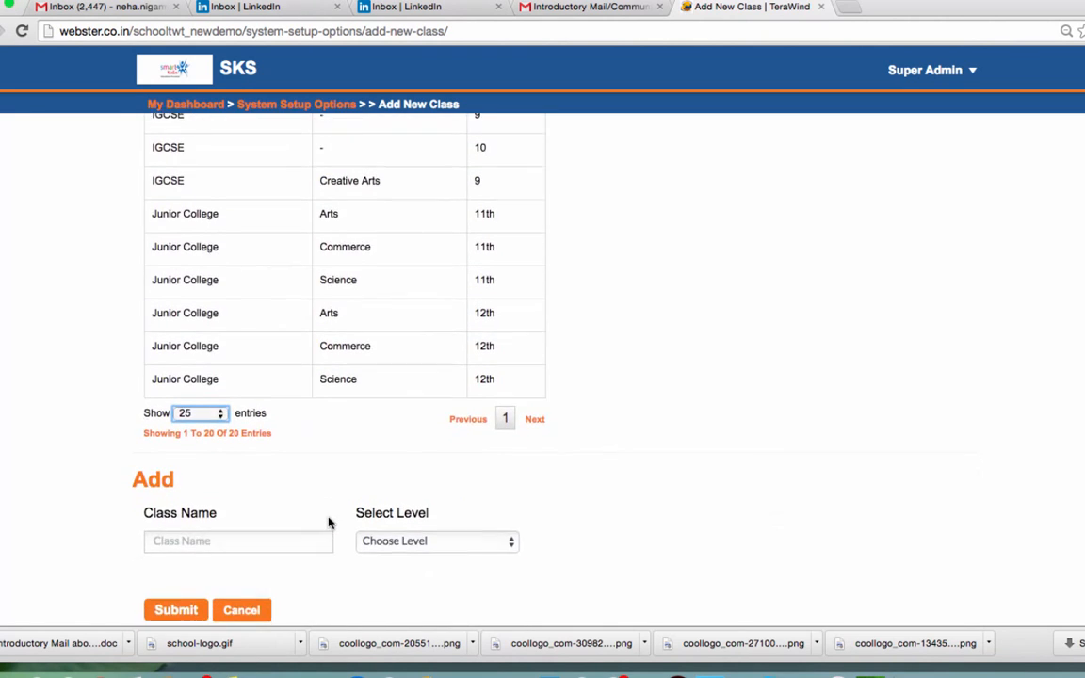
pyautogui.scroll(-1, 329, 523)
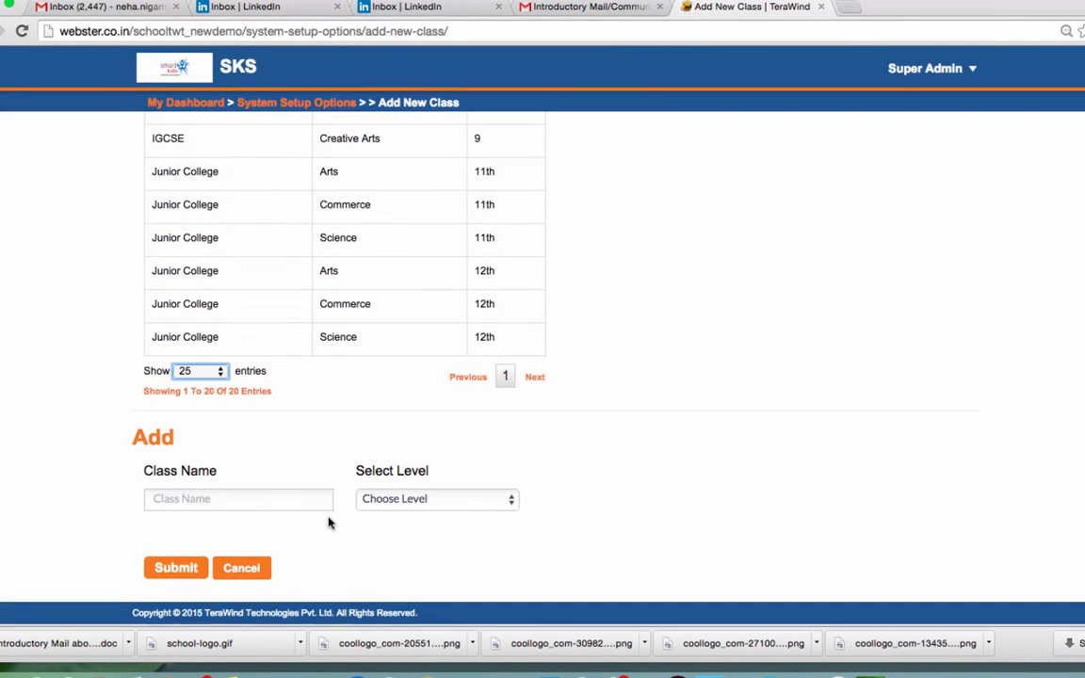
pyautogui.click(200, 502)
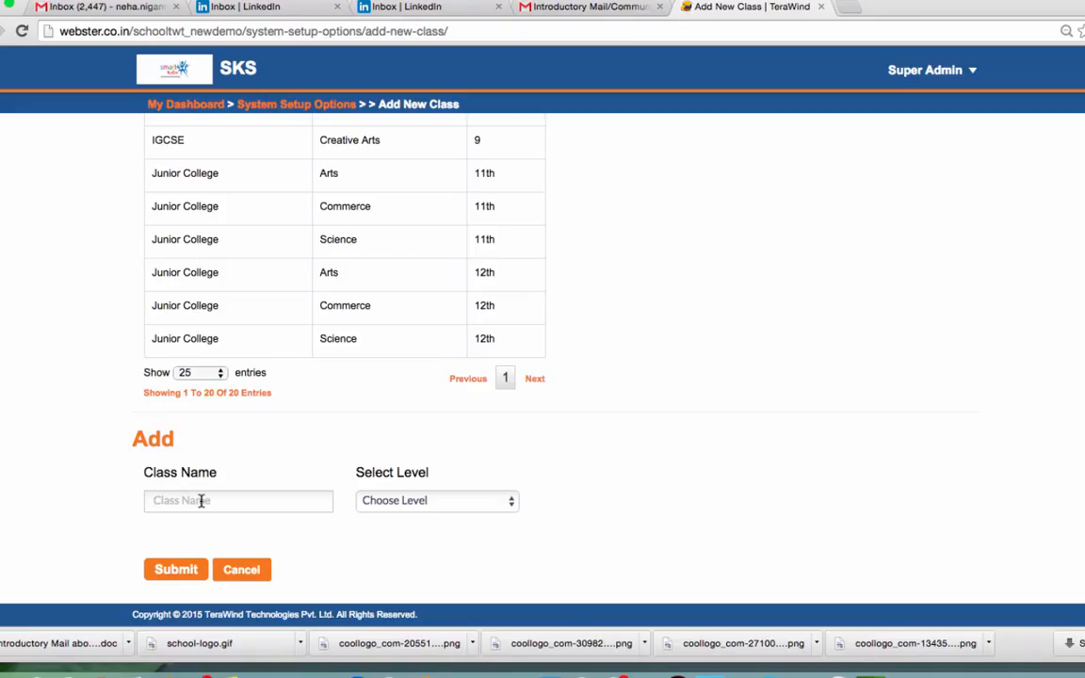
pyautogui.write('9')
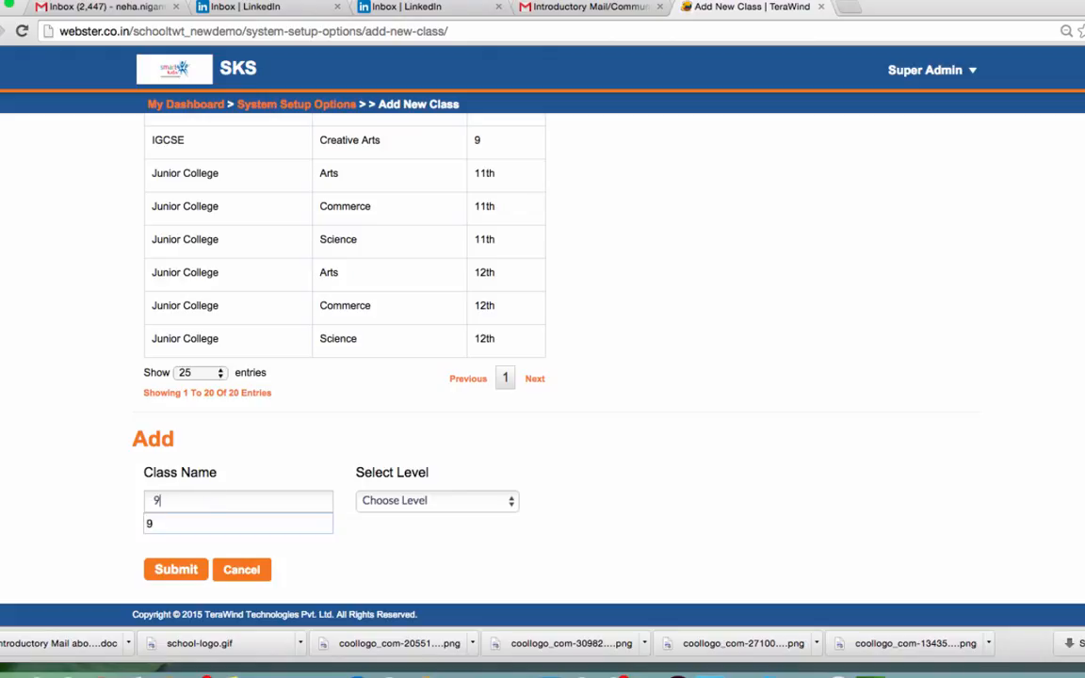
pyautogui.click(200, 523)
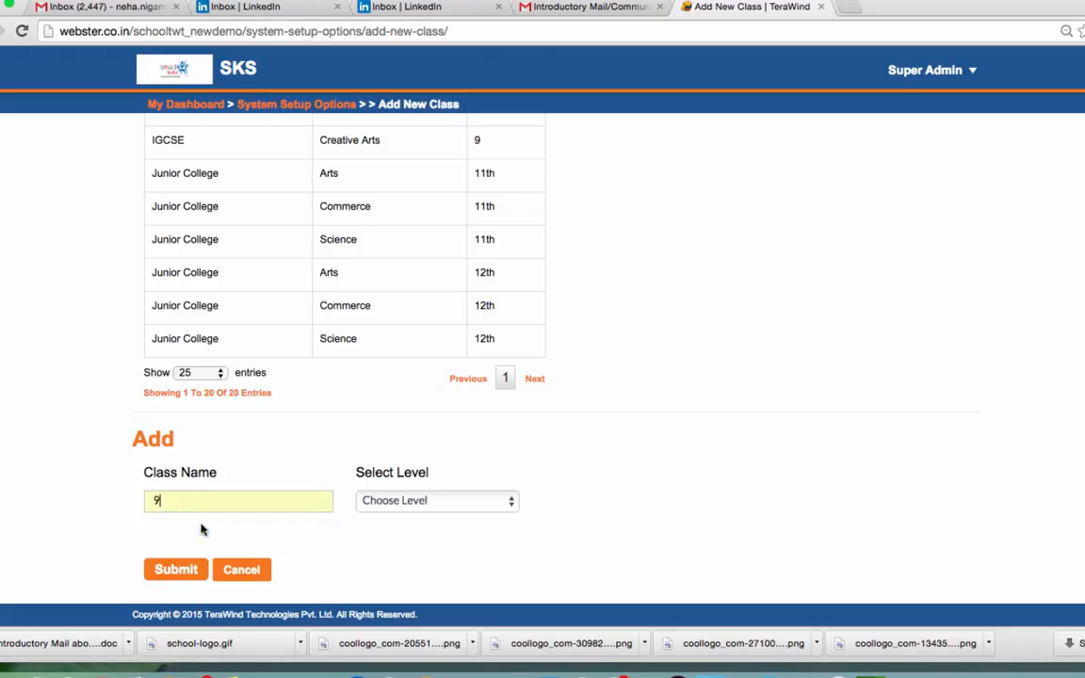
pyautogui.click(511, 502)
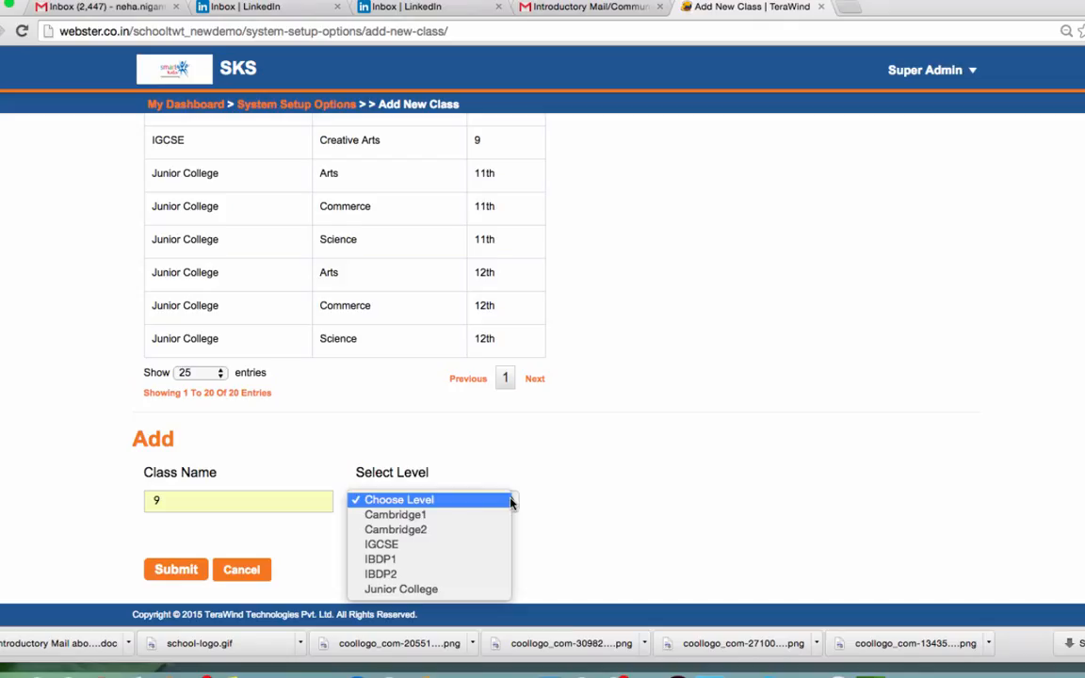
pyautogui.click(490, 545)
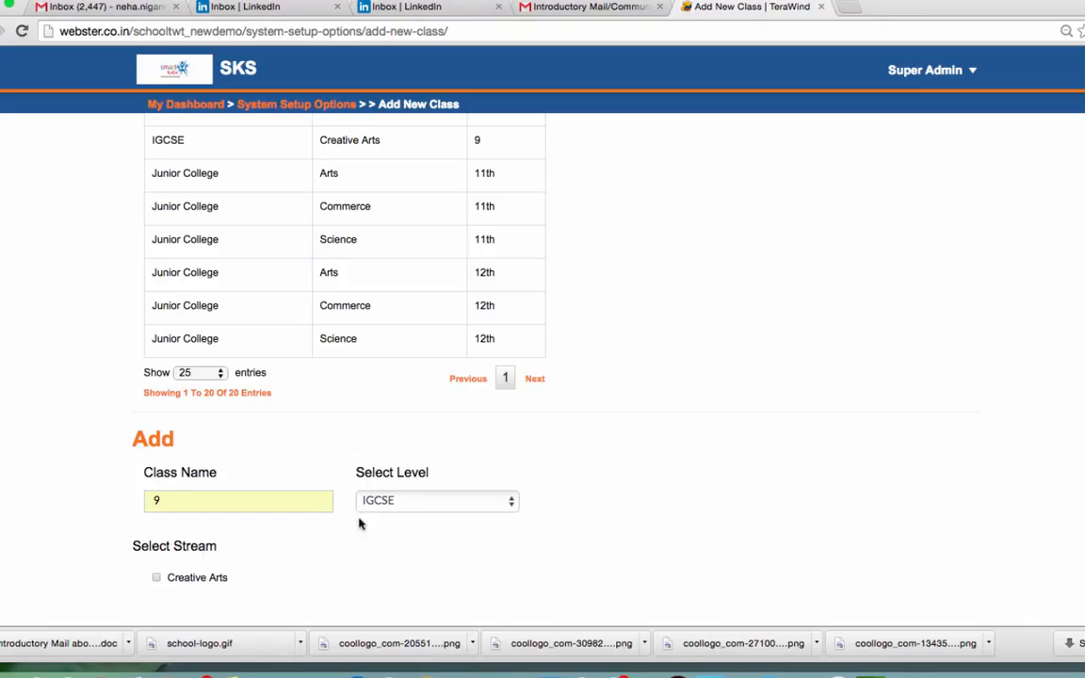
pyautogui.click(158, 579)
pyautogui.scroll(-2, 254, 569)
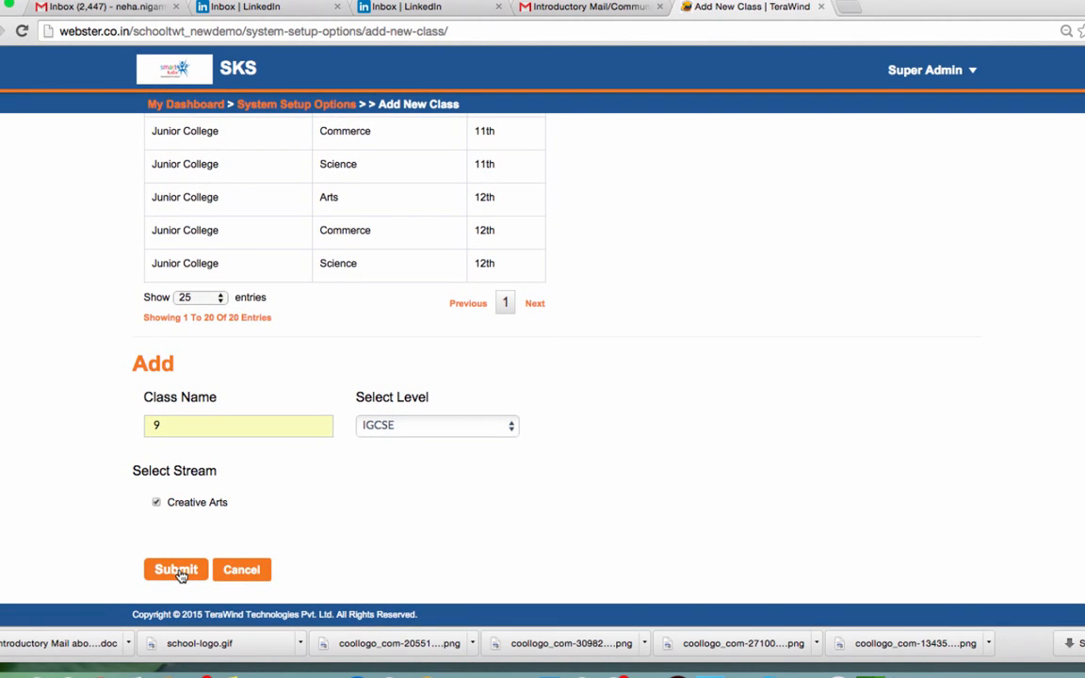
pyautogui.click(176, 571)
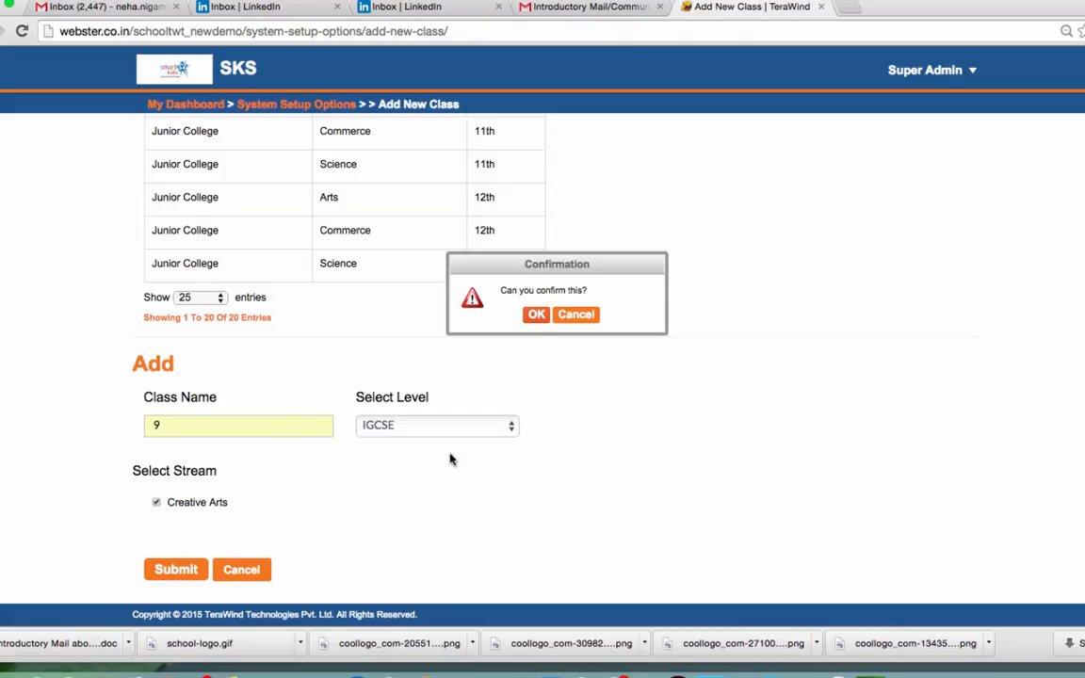
pyautogui.click(537, 316)
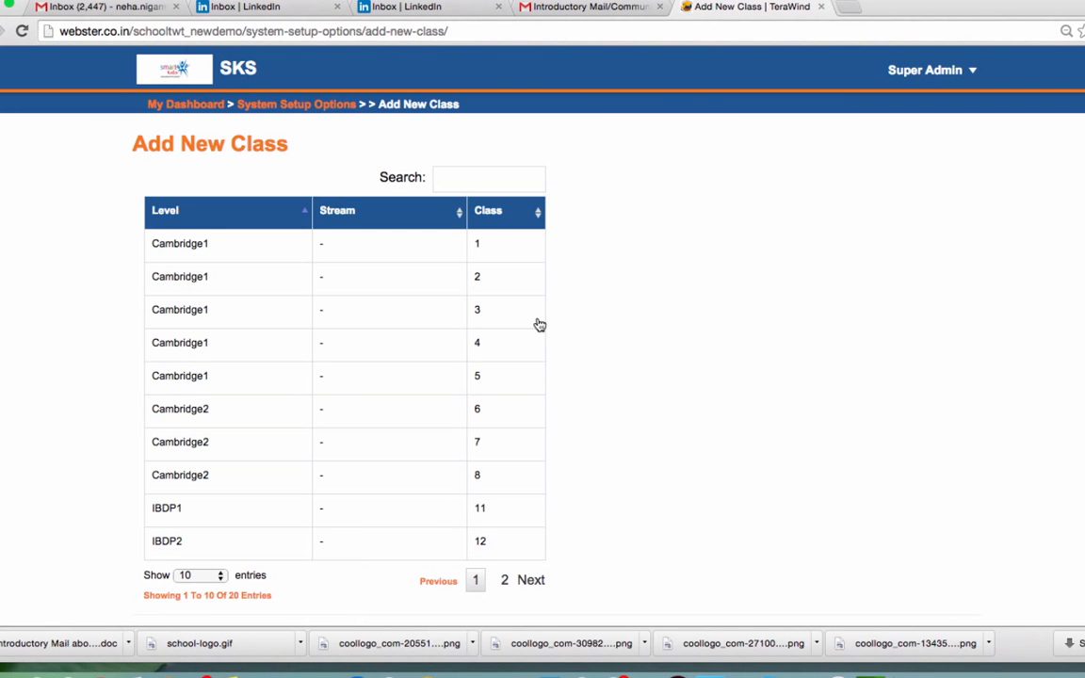
# Set the class list to show 25 entries and check it for the IGCSE Creative Arts class.
pyautogui.scroll(-3, 449, 436)
pyautogui.scroll(-3, 448, 436)
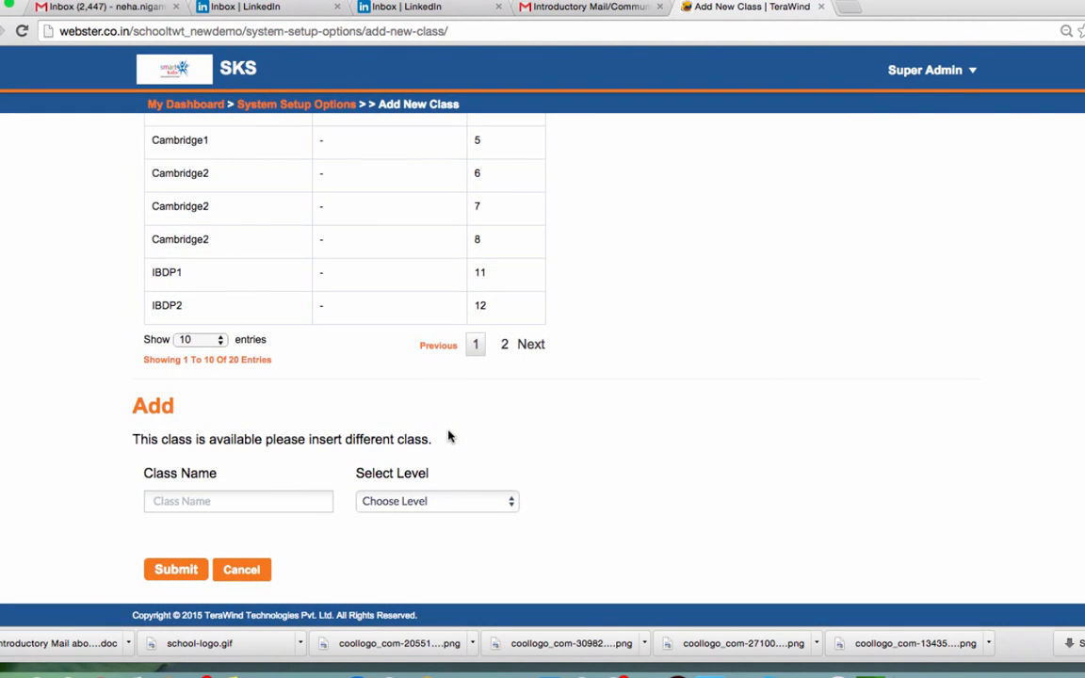
pyautogui.click(222, 342)
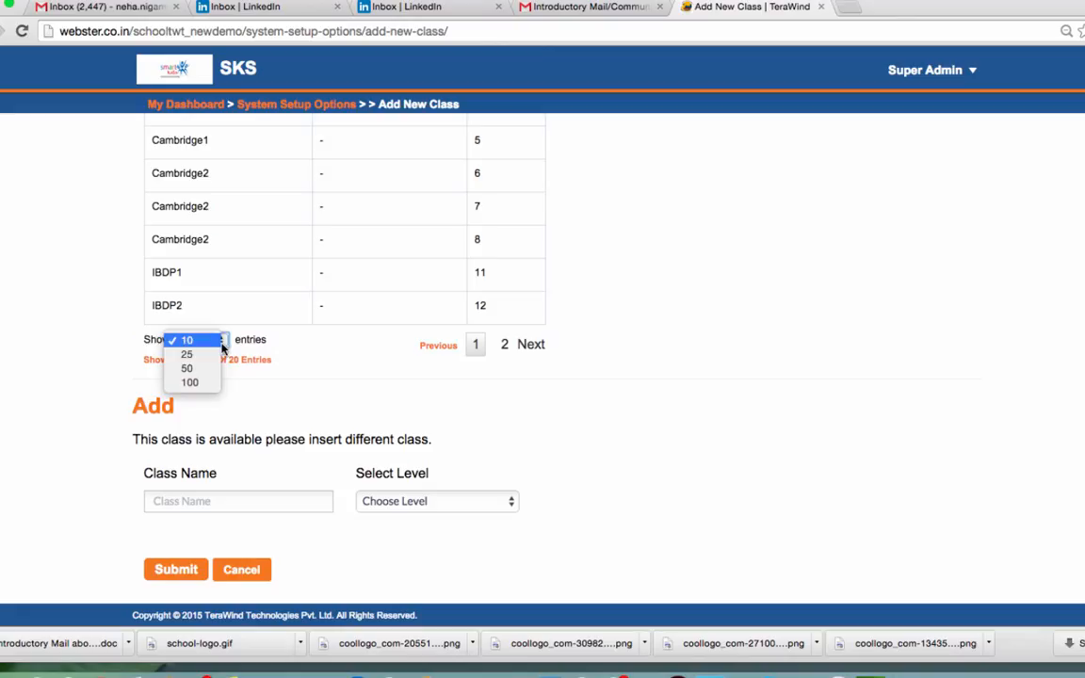
pyautogui.click(212, 355)
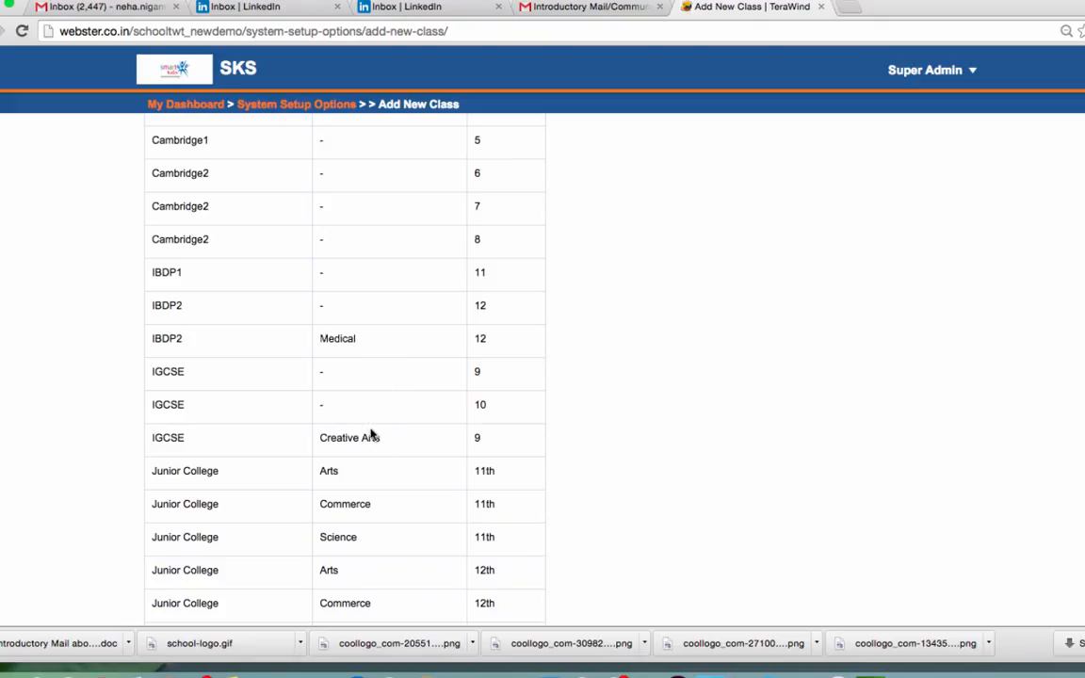
# Open the Add Divisions setup and add division B to class 9 (Creative Arts, IGCSE) with 10(IGCSE) as the next class.
pyautogui.click(302, 106)
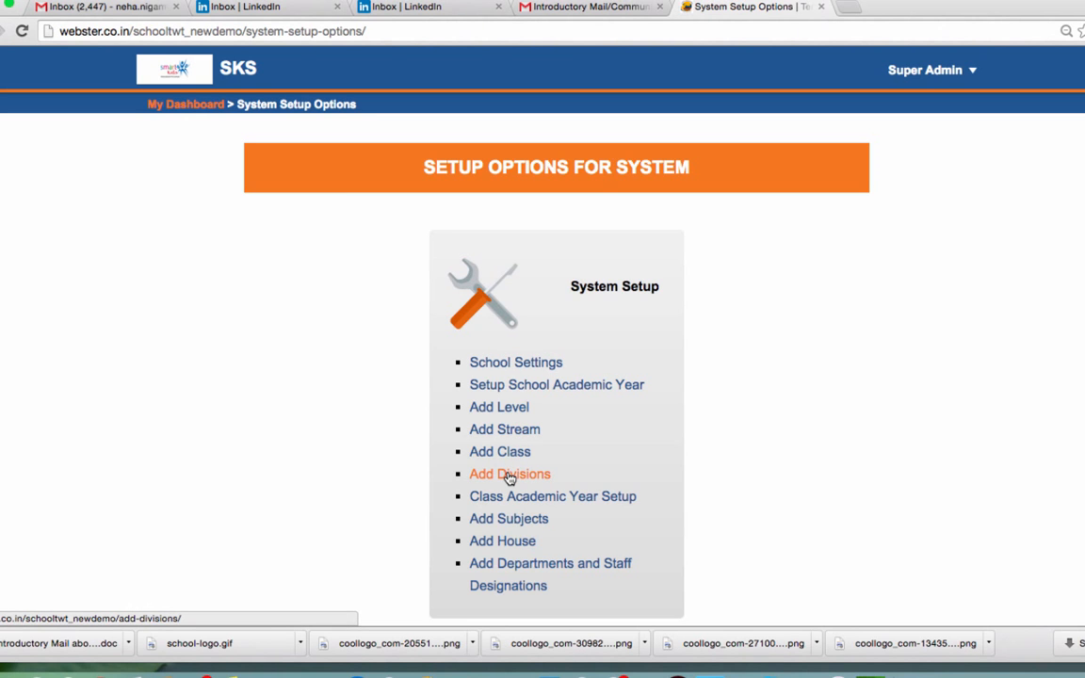
pyautogui.click(509, 476)
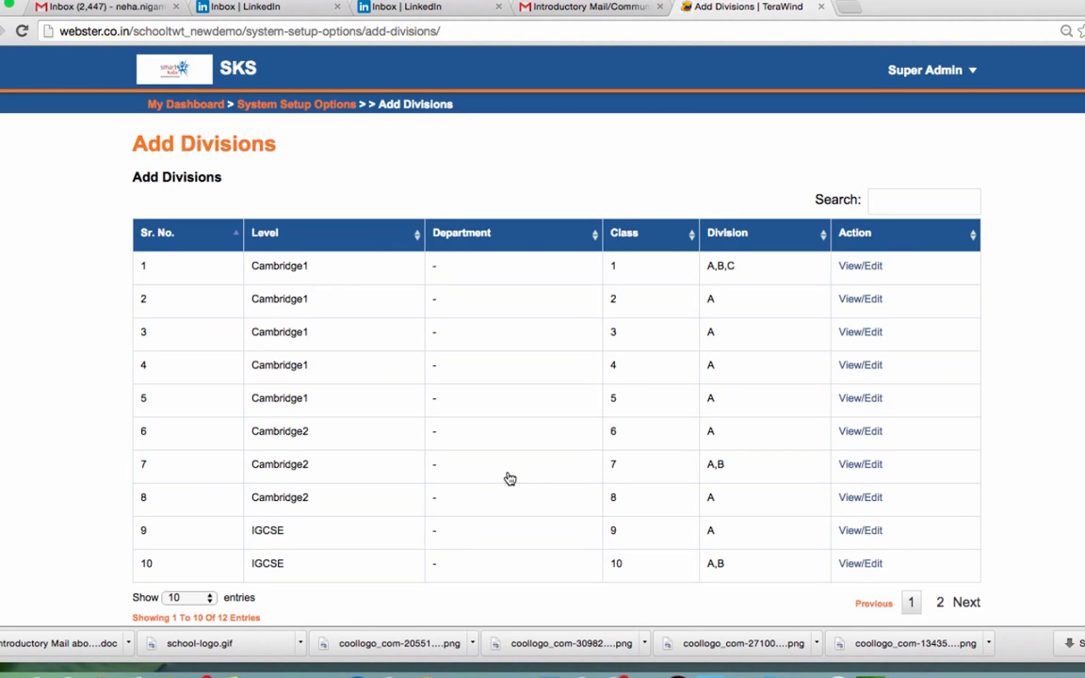
pyautogui.scroll(-4, 509, 479)
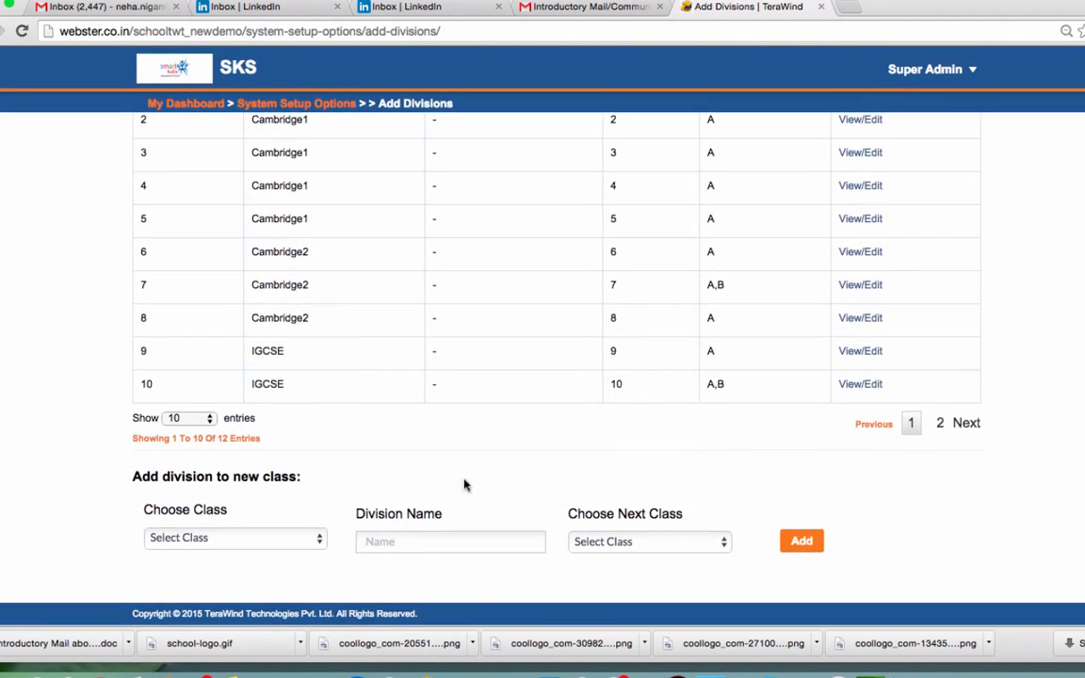
pyautogui.click(320, 544)
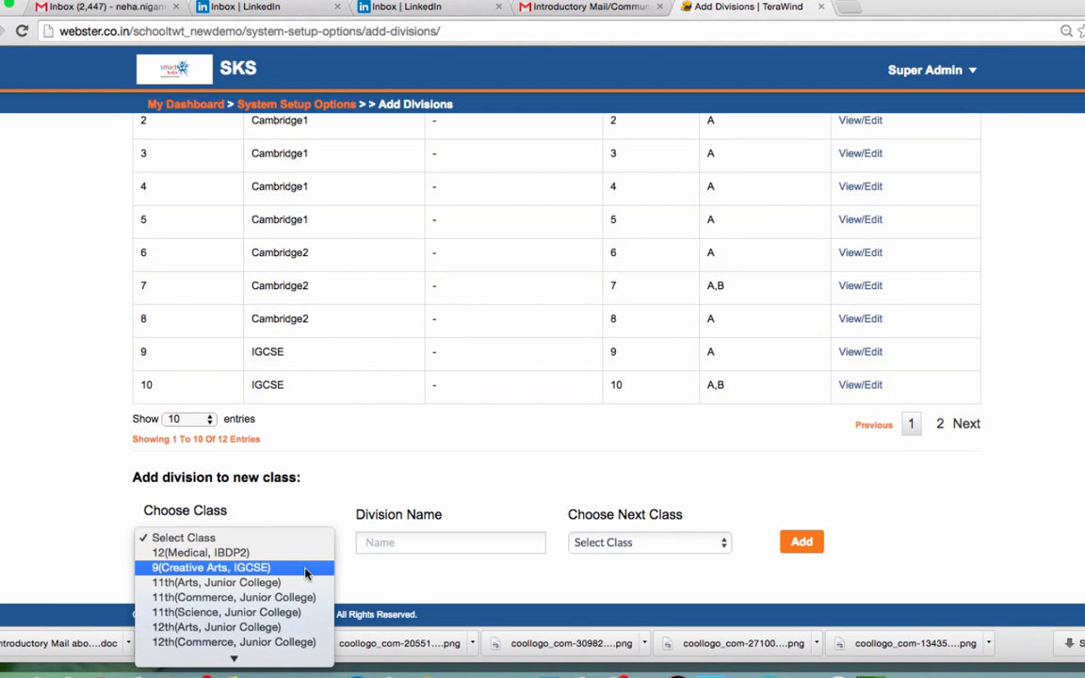
pyautogui.click(306, 569)
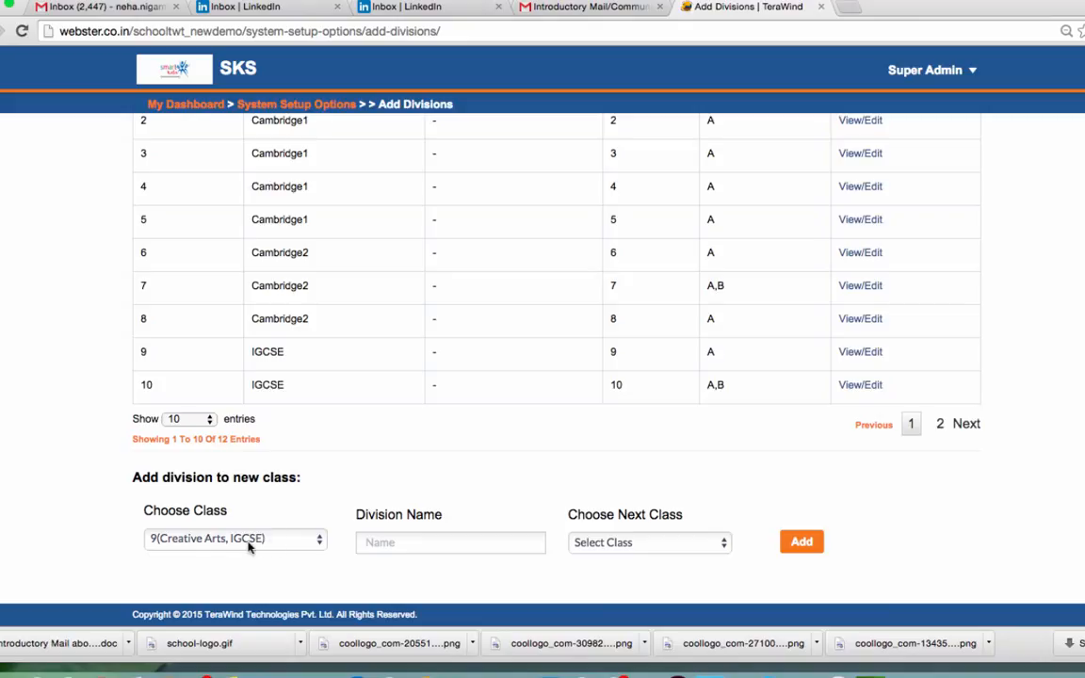
pyautogui.click(406, 542)
pyautogui.write('B')
pyautogui.click(726, 547)
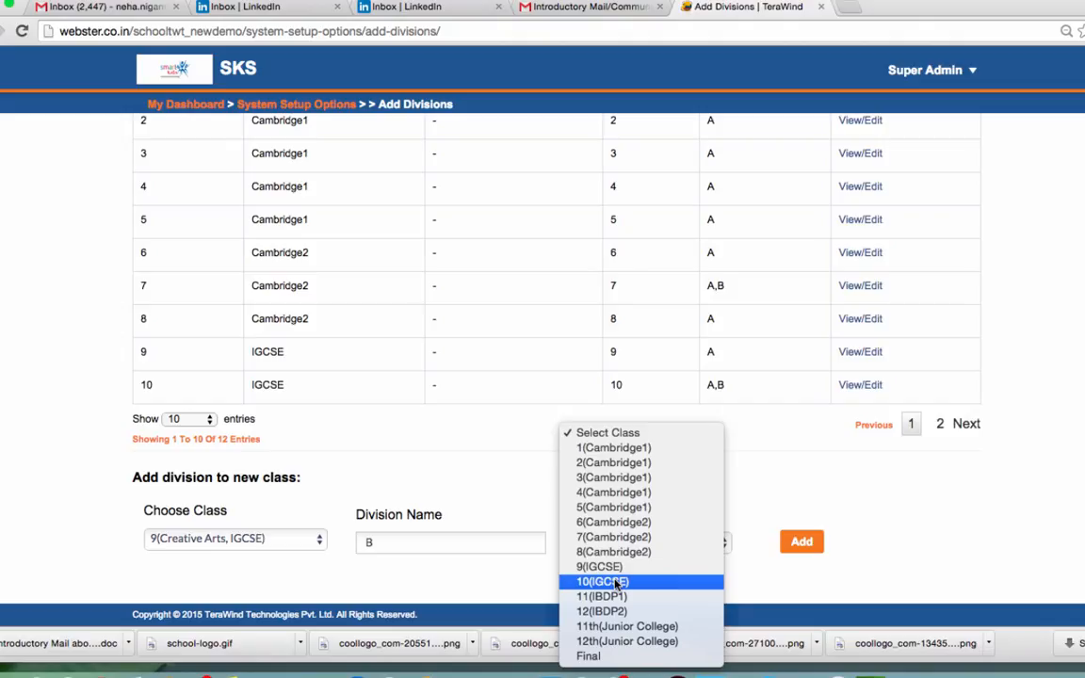
pyautogui.click(618, 583)
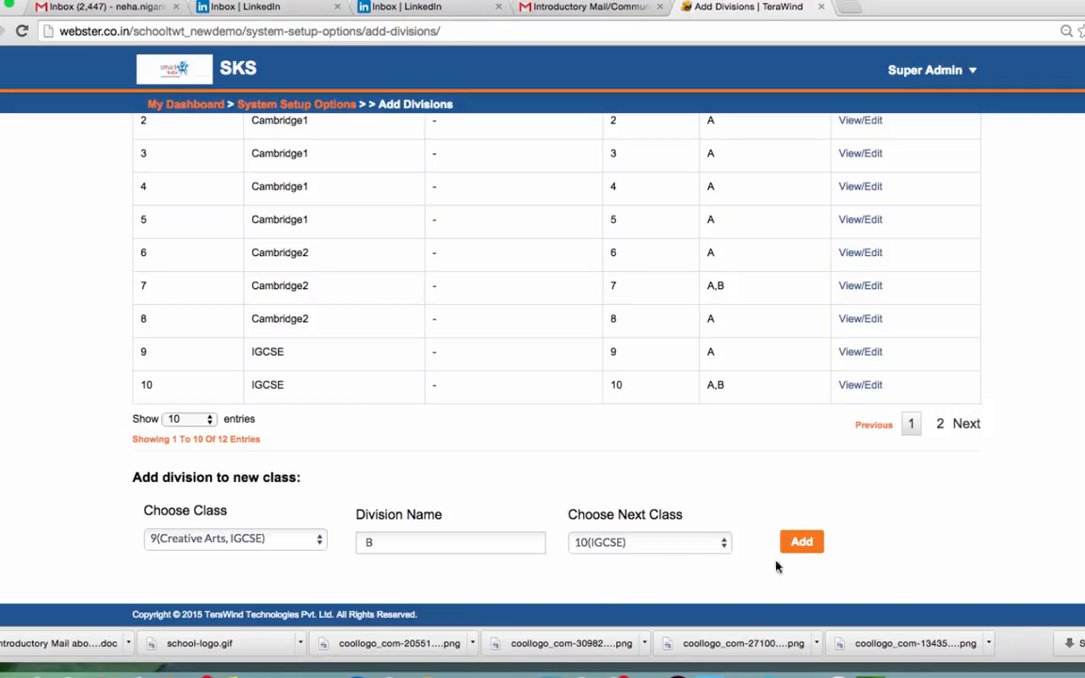
pyautogui.click(802, 544)
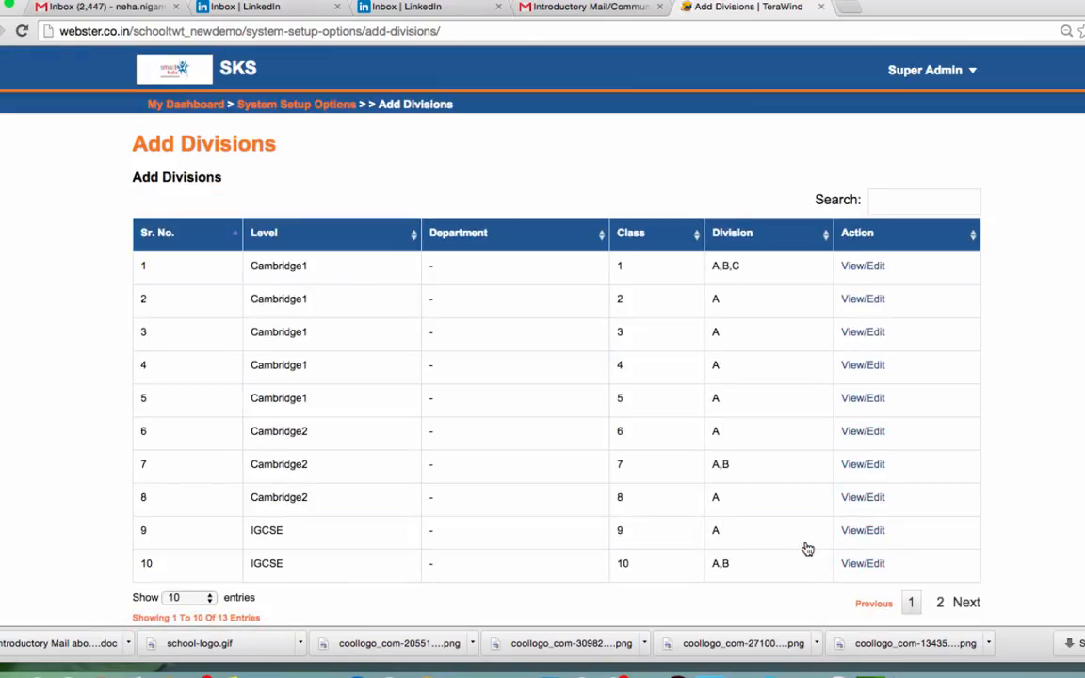
# Show 25 entries in the divisions list and review the IGCSE Creative Arts class row.
pyautogui.scroll(-2, 809, 549)
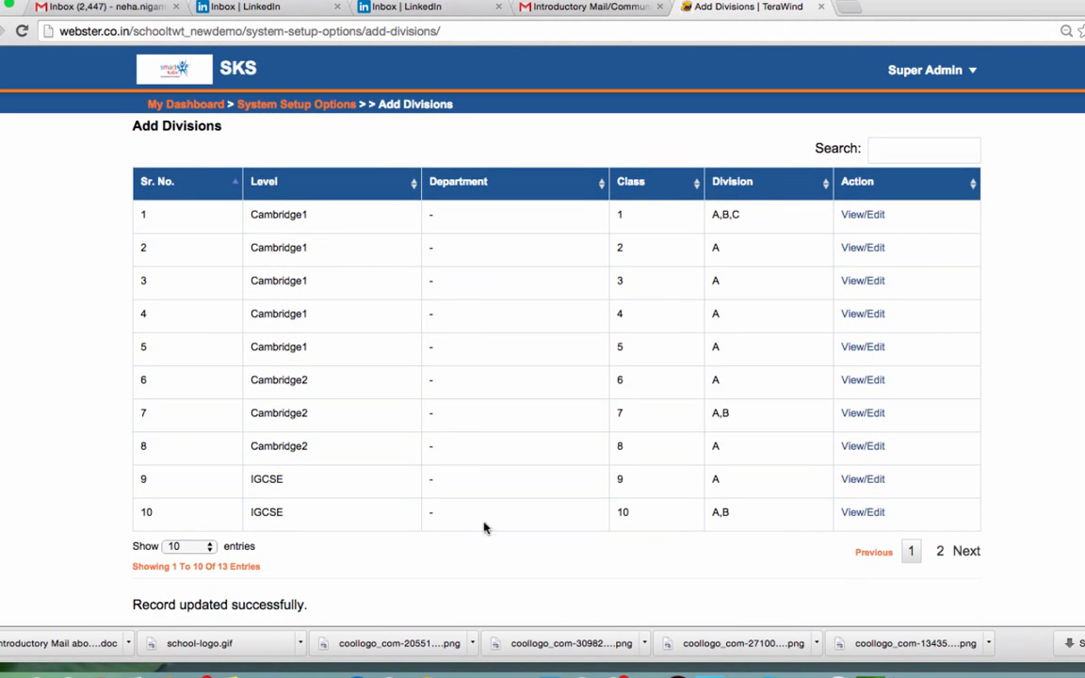
pyautogui.click(209, 547)
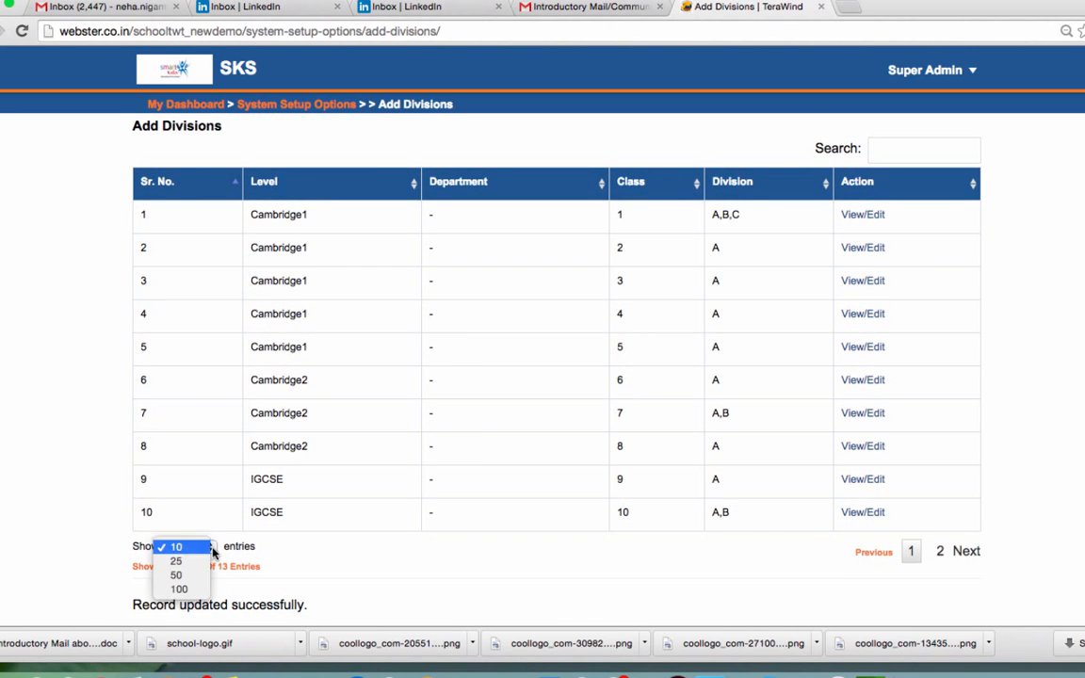
pyautogui.click(206, 562)
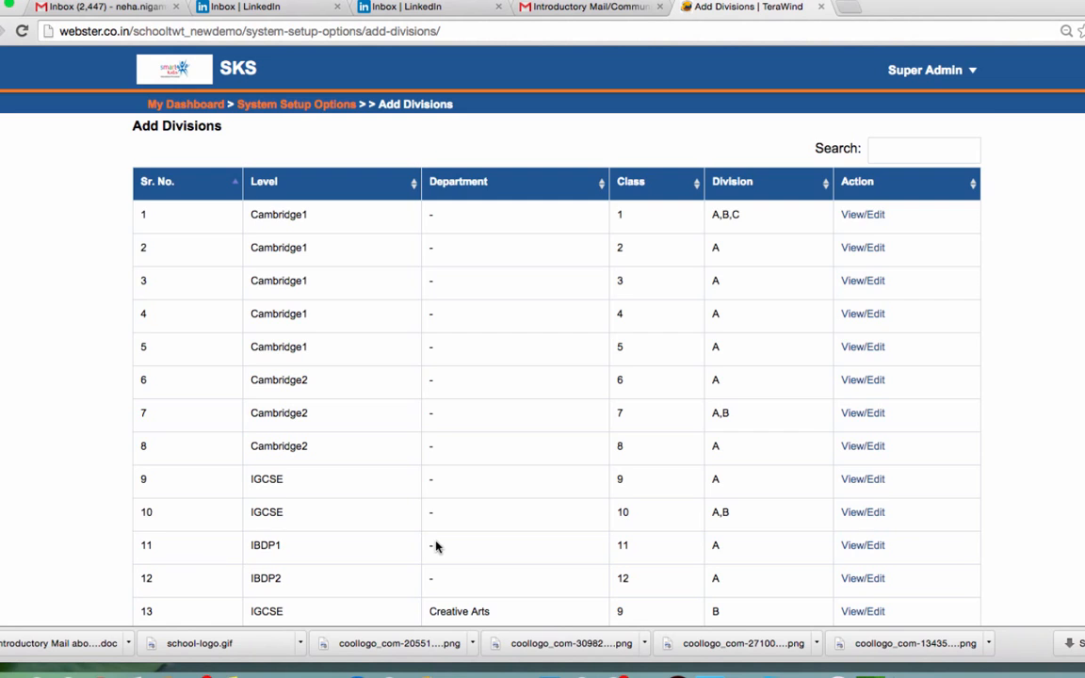
pyautogui.scroll(-3, 437, 546)
pyautogui.scroll(-2, 436, 547)
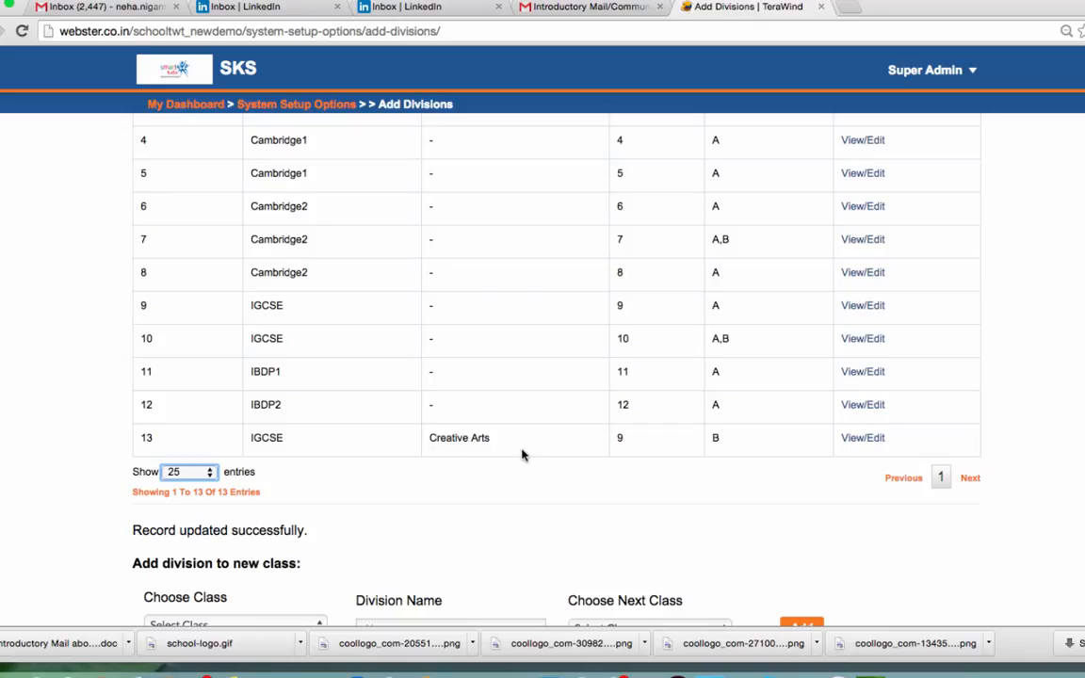
# Reopen the Add Divisions setup, list 25 entries and open the IGCSE Creative Arts class 9 divisions for editing.
pyautogui.click(337, 108)
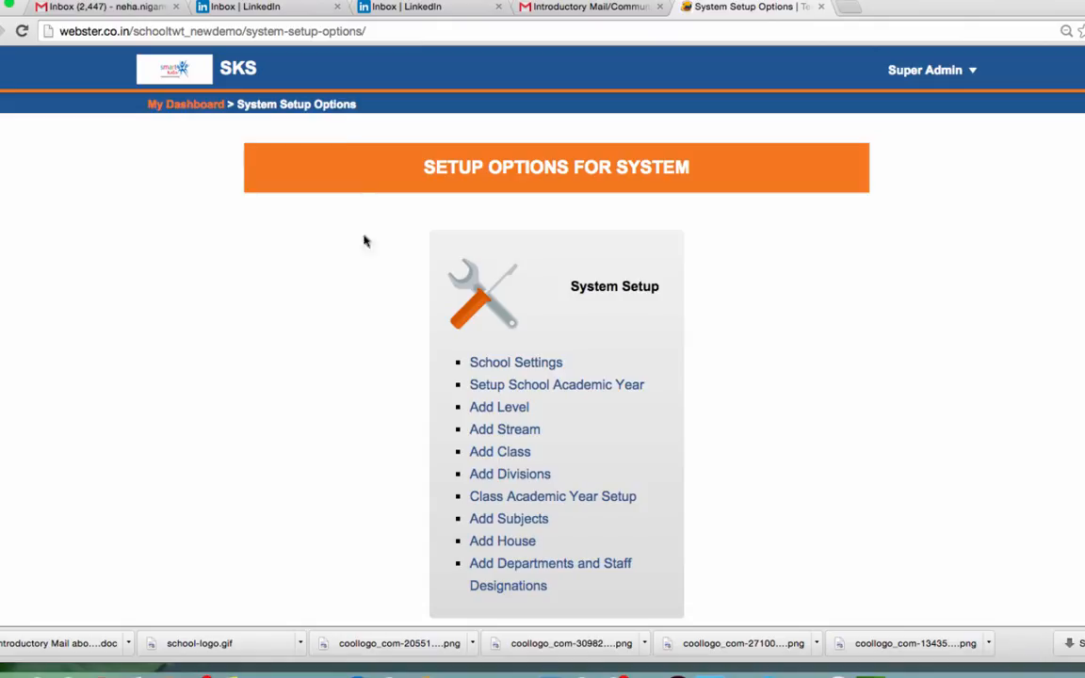
pyautogui.click(537, 482)
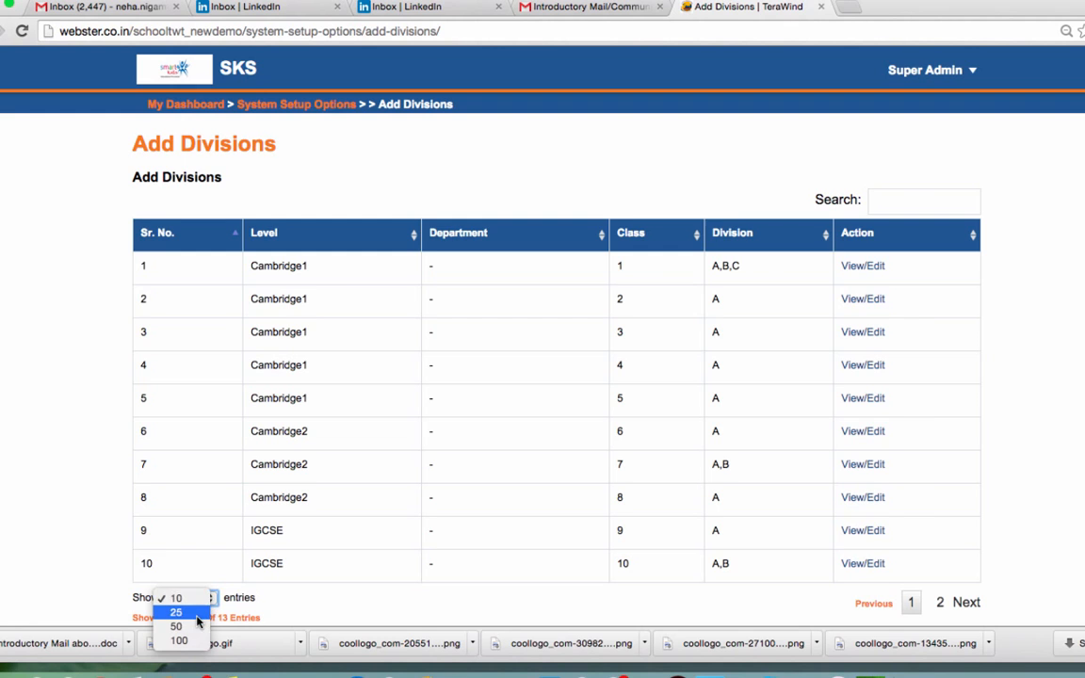
pyautogui.click(176, 613)
pyautogui.scroll(-5, 480, 537)
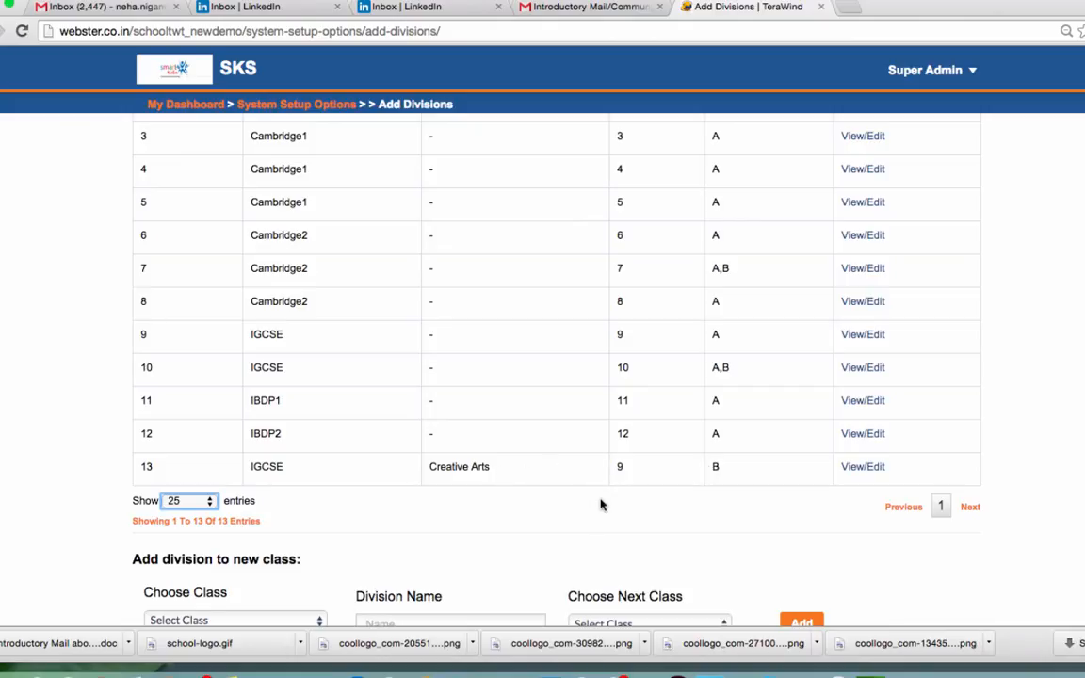
pyautogui.click(869, 468)
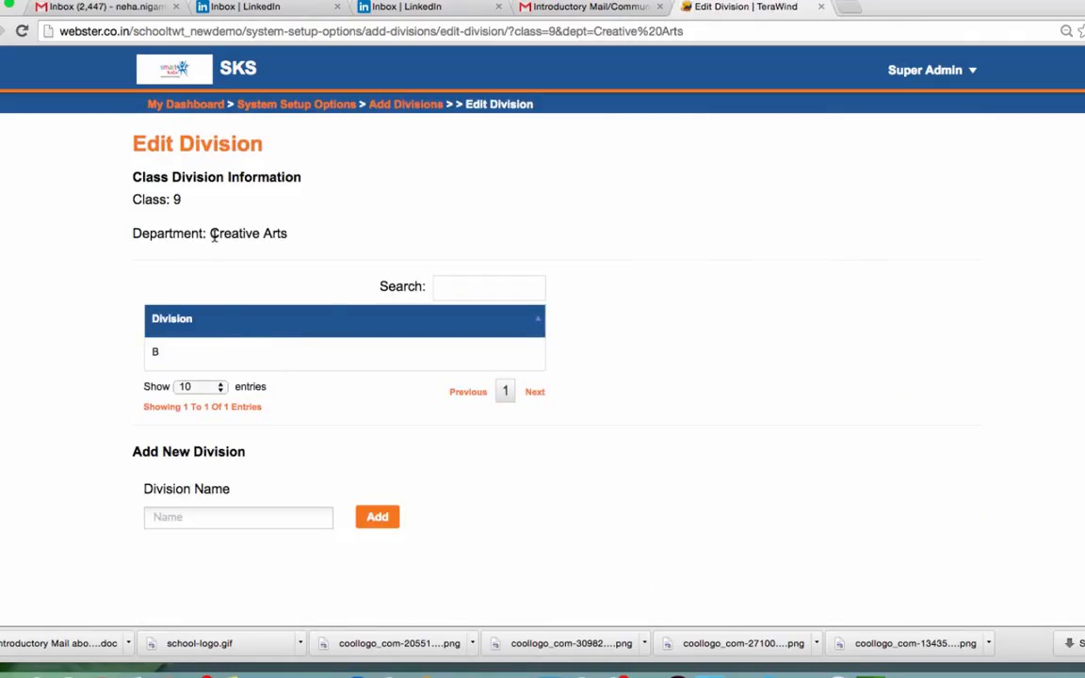
# Add a new division named C to the Creative Arts class 9 and confirm it.
pyautogui.click(200, 517)
pyautogui.write('C')
pyautogui.click(376, 519)
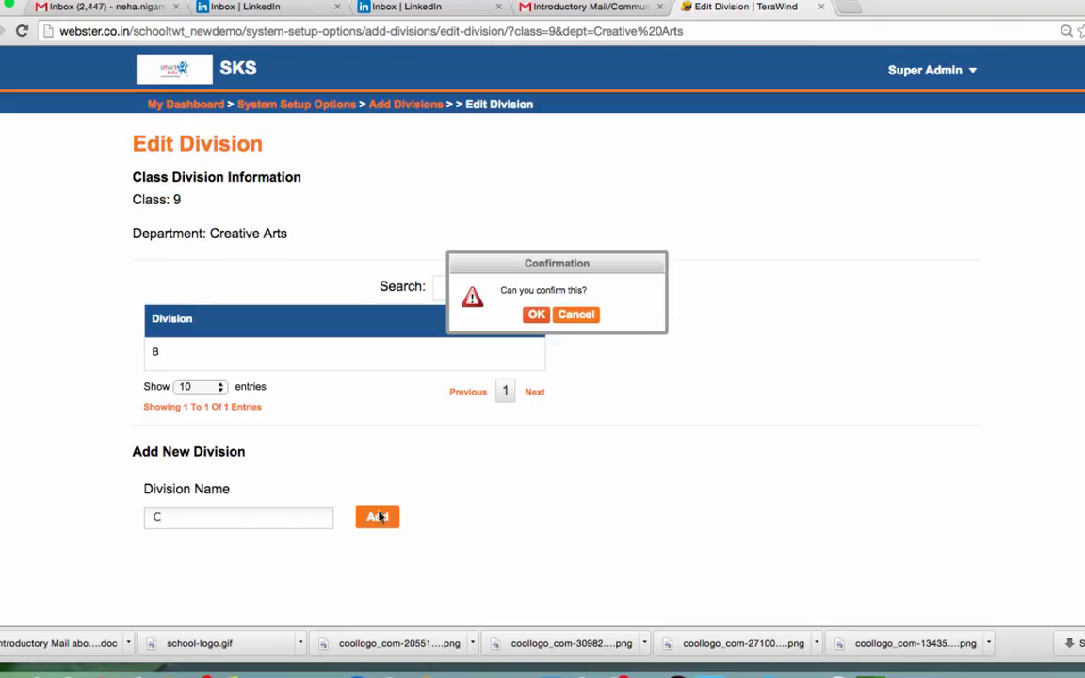
pyautogui.click(536, 315)
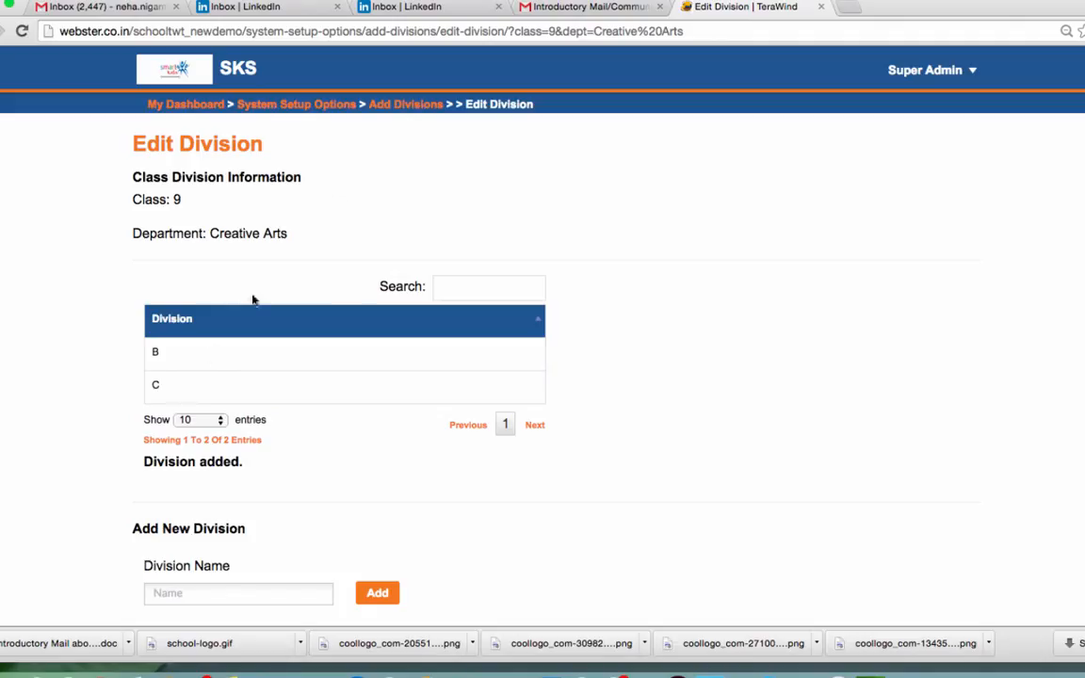
# Return to the Add Divisions list, open class 3 (Cambridge1) for editing and add division B to it.
pyautogui.click(404, 106)
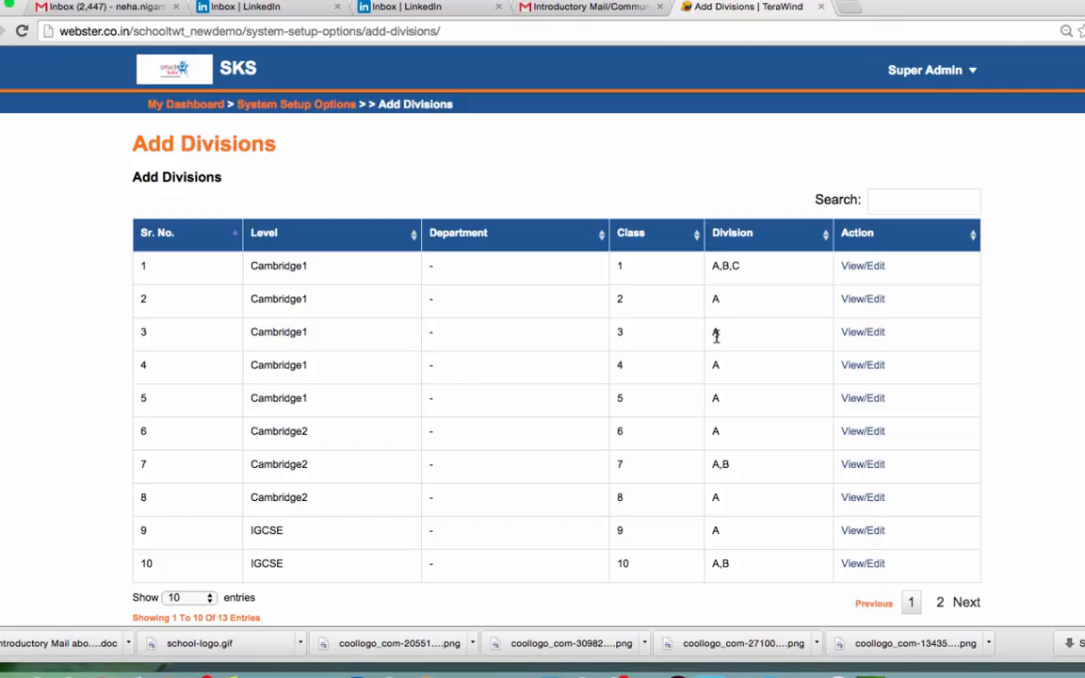
pyautogui.click(863, 333)
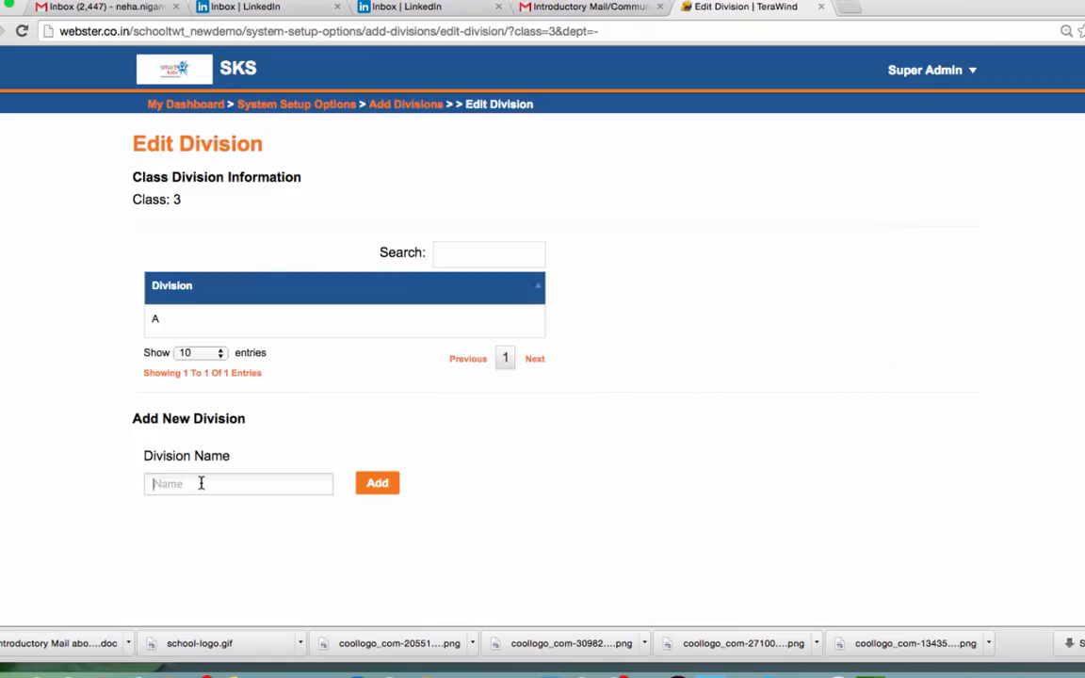
pyautogui.click(201, 483)
pyautogui.write('B')
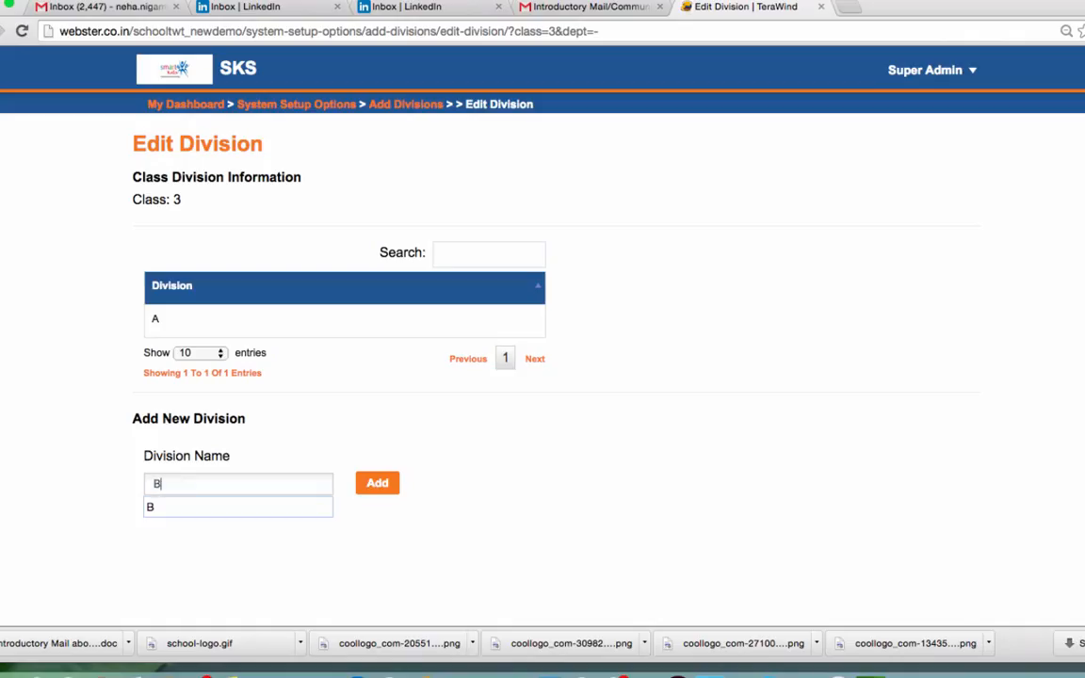
pyautogui.click(211, 510)
pyautogui.click(379, 484)
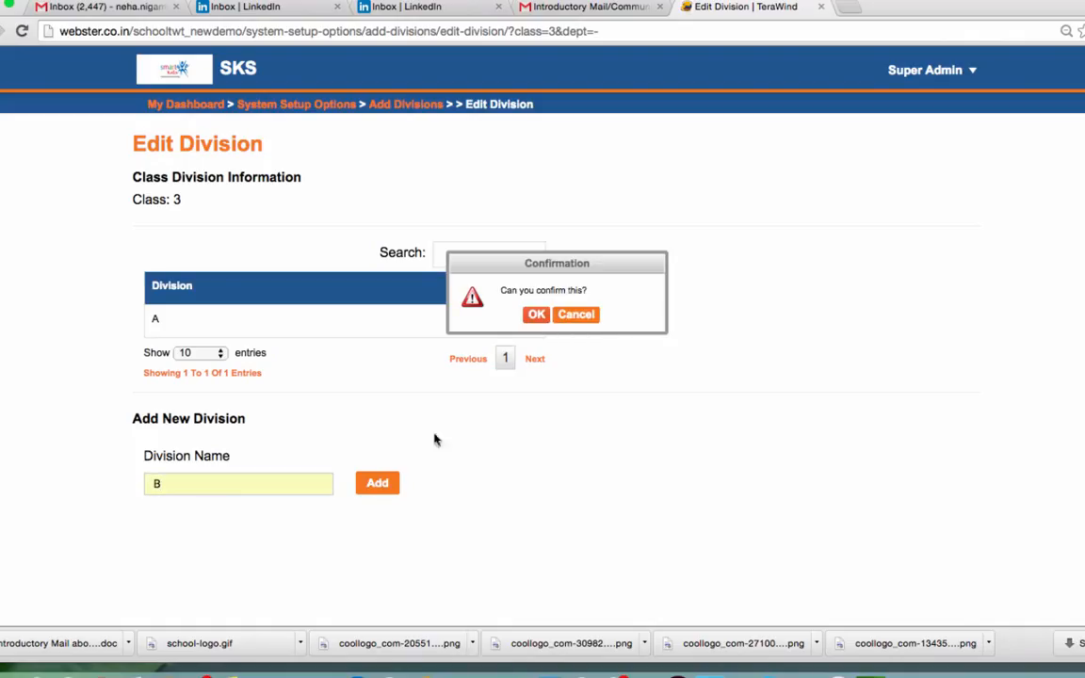
pyautogui.click(541, 318)
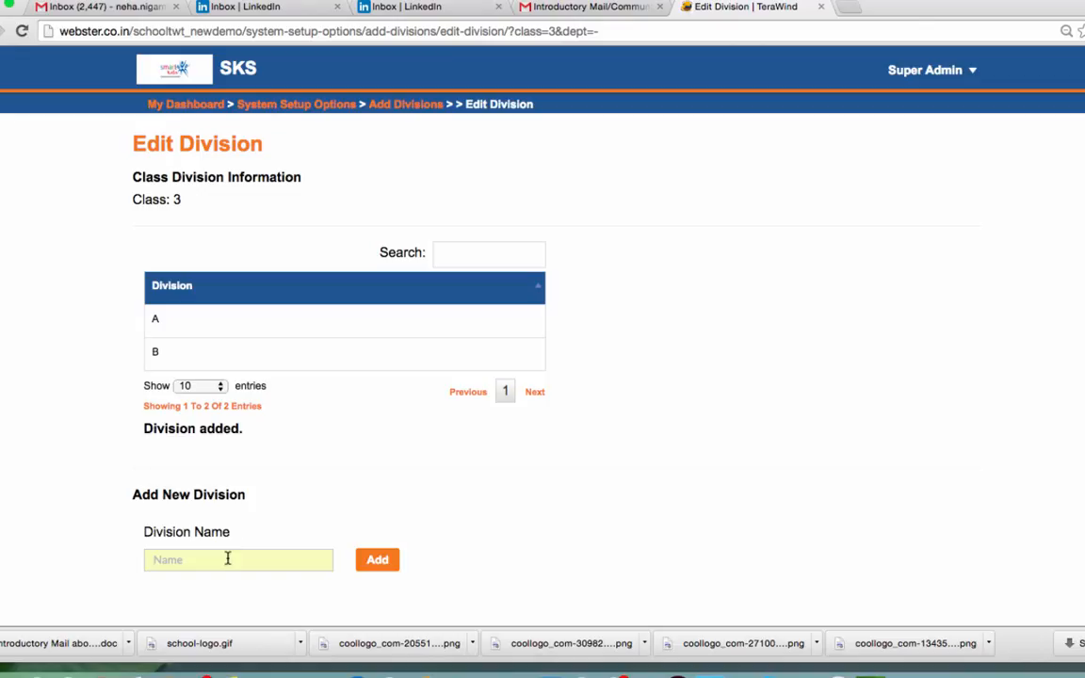
# Add a further new division named C to class 3 and confirm it.
pyautogui.click(228, 560)
pyautogui.write('C')
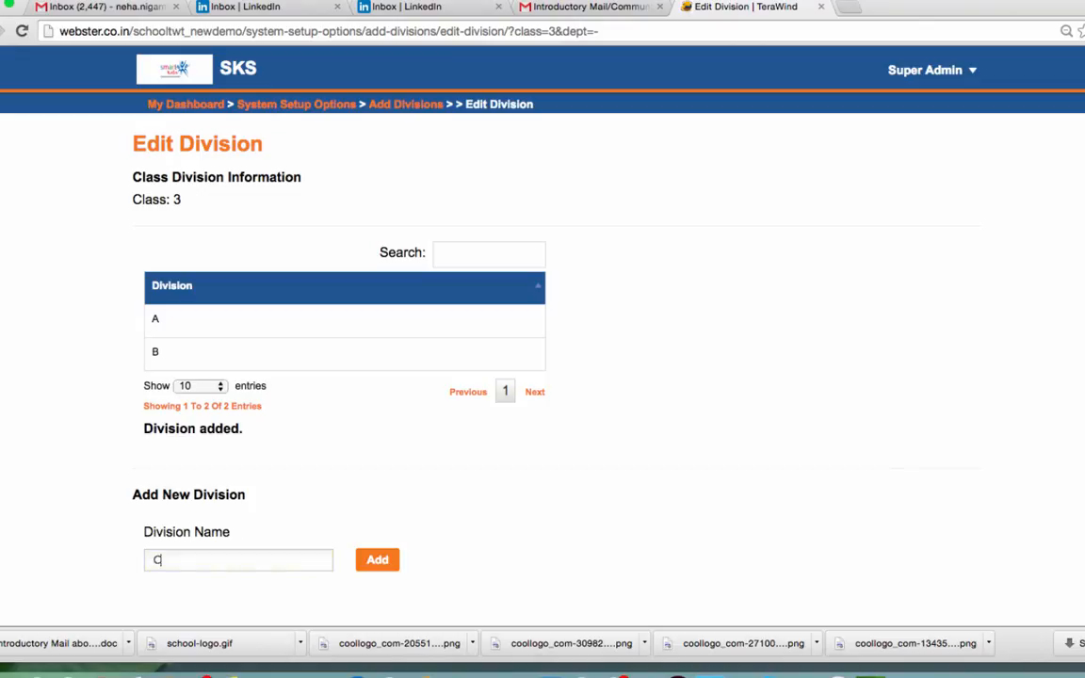
pyautogui.click(379, 569)
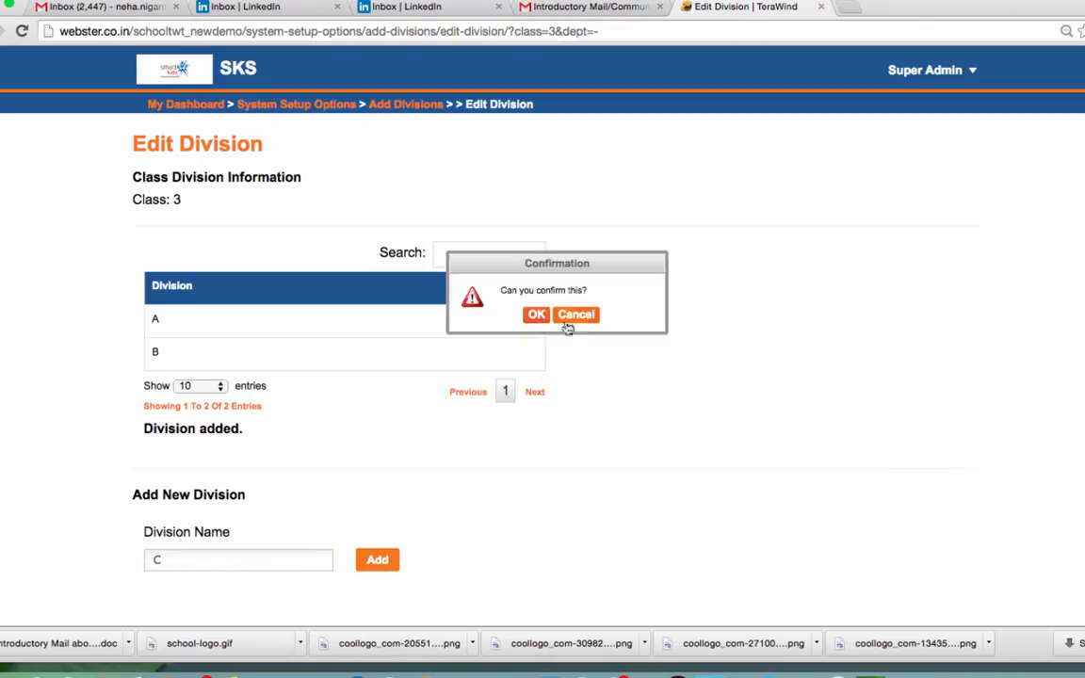
pyautogui.click(536, 316)
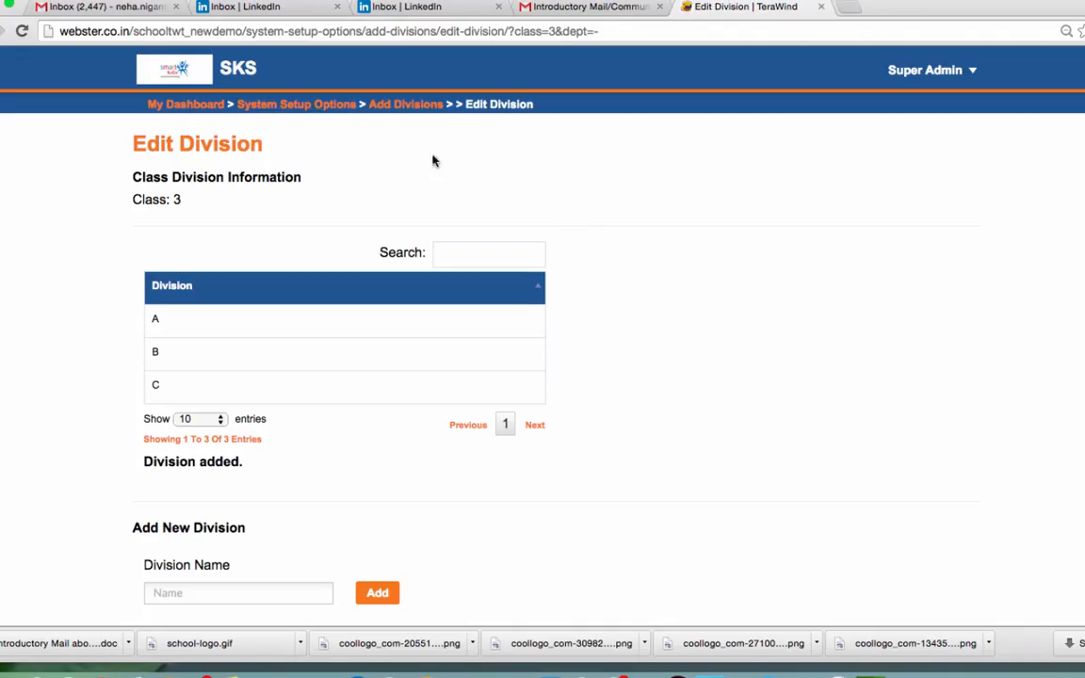
# Open Class Academic Year Setup, show 25 entries and review the current year of every class.
pyautogui.click(334, 109)
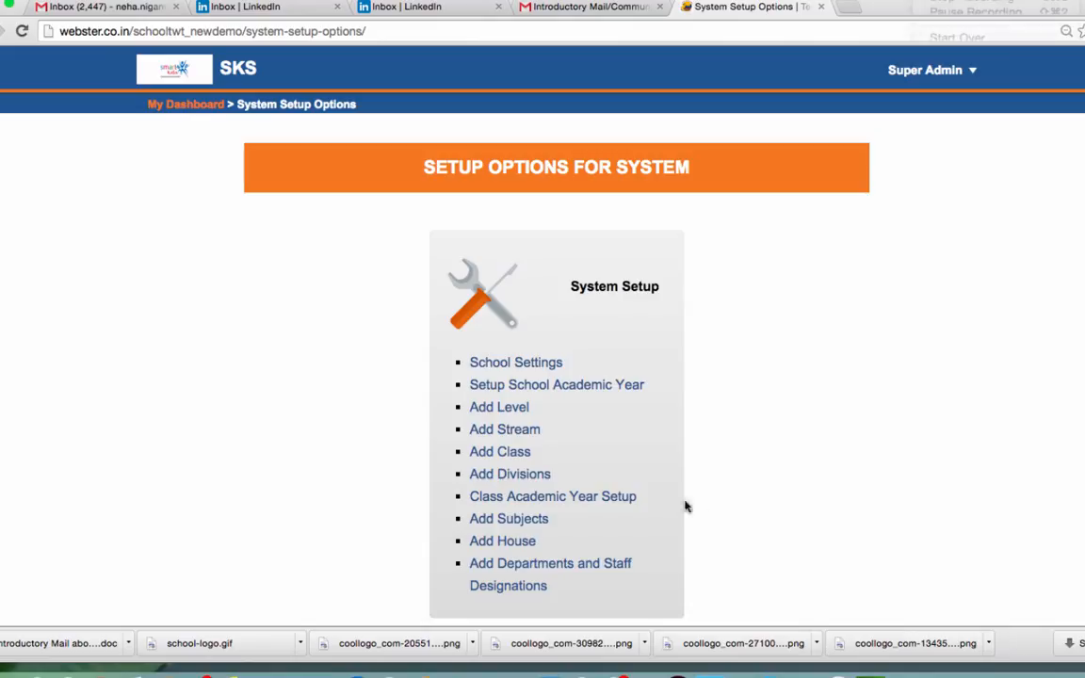
pyautogui.click(564, 499)
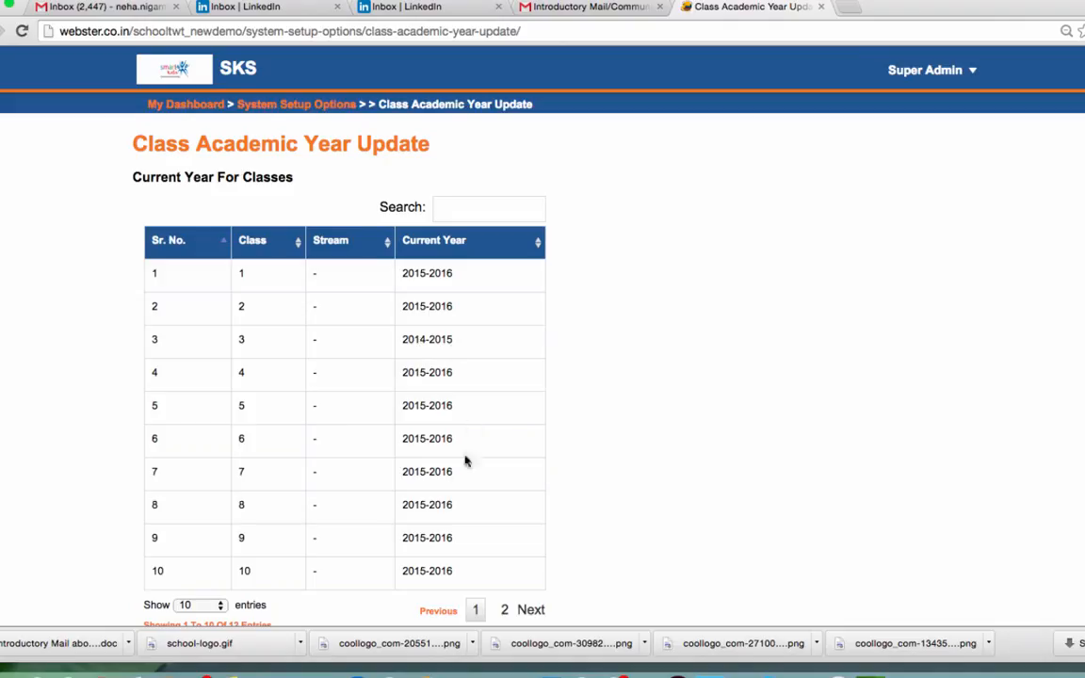
pyautogui.click(223, 606)
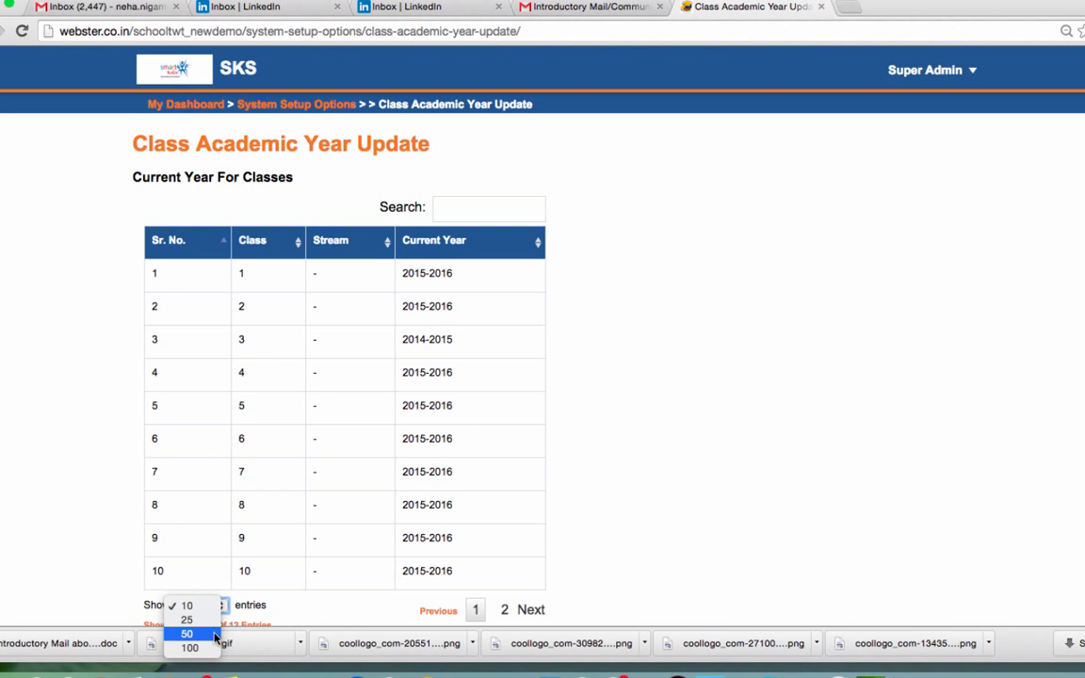
pyautogui.click(202, 621)
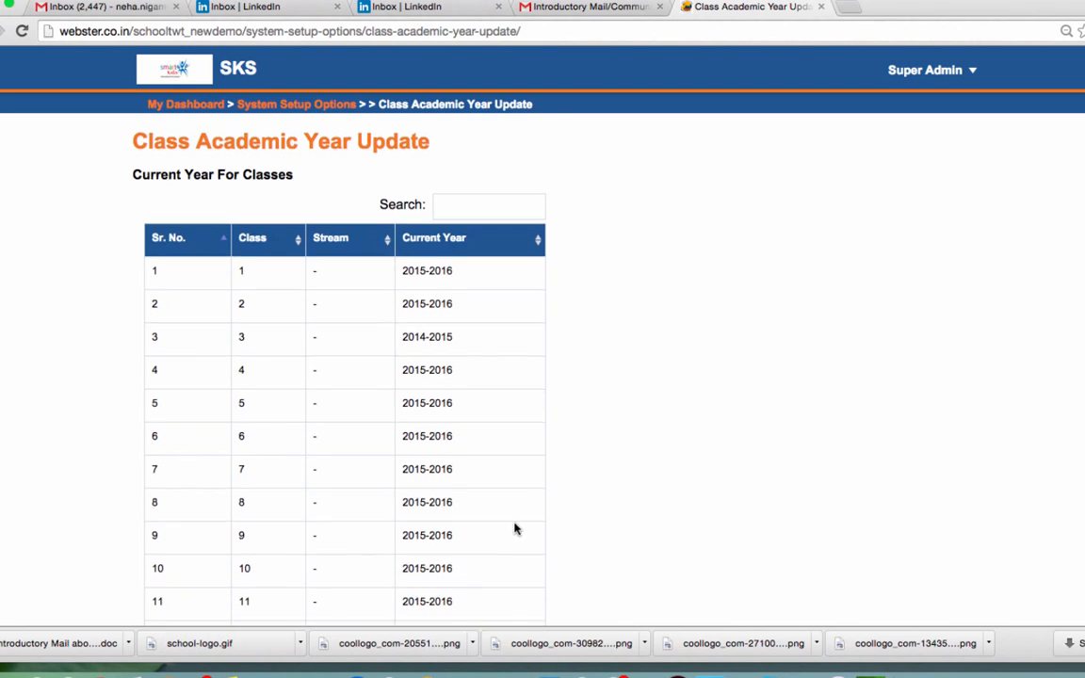
pyautogui.scroll(-5, 514, 529)
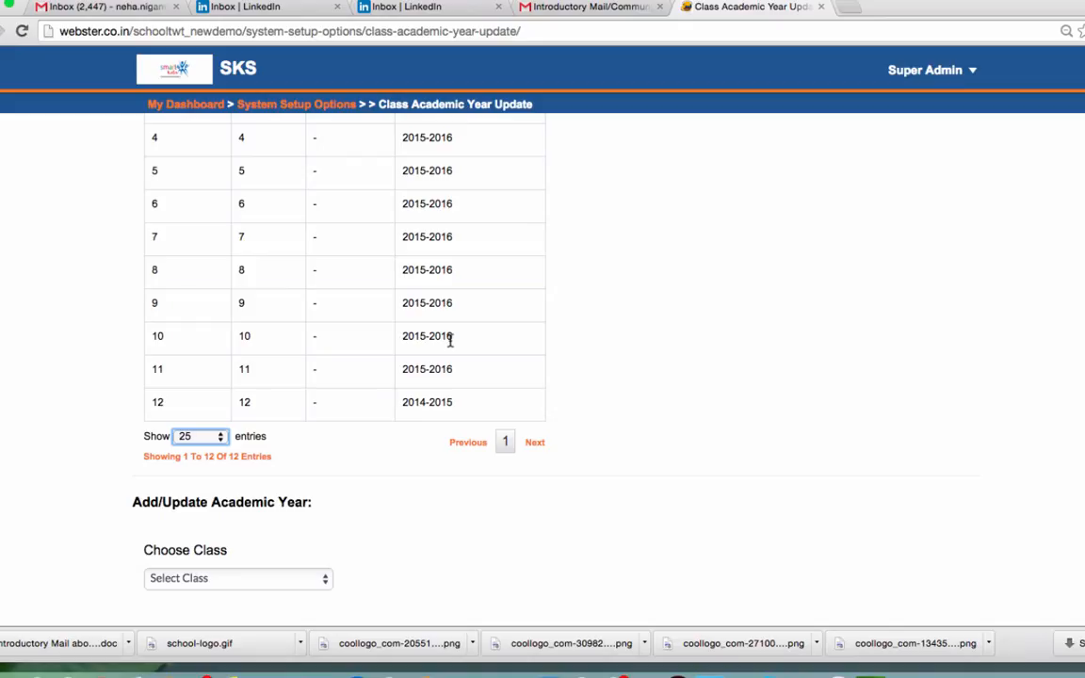
# Choose class 8(Cambridge2) under Add/Update Academic Year to check its update status.
pyautogui.click(327, 579)
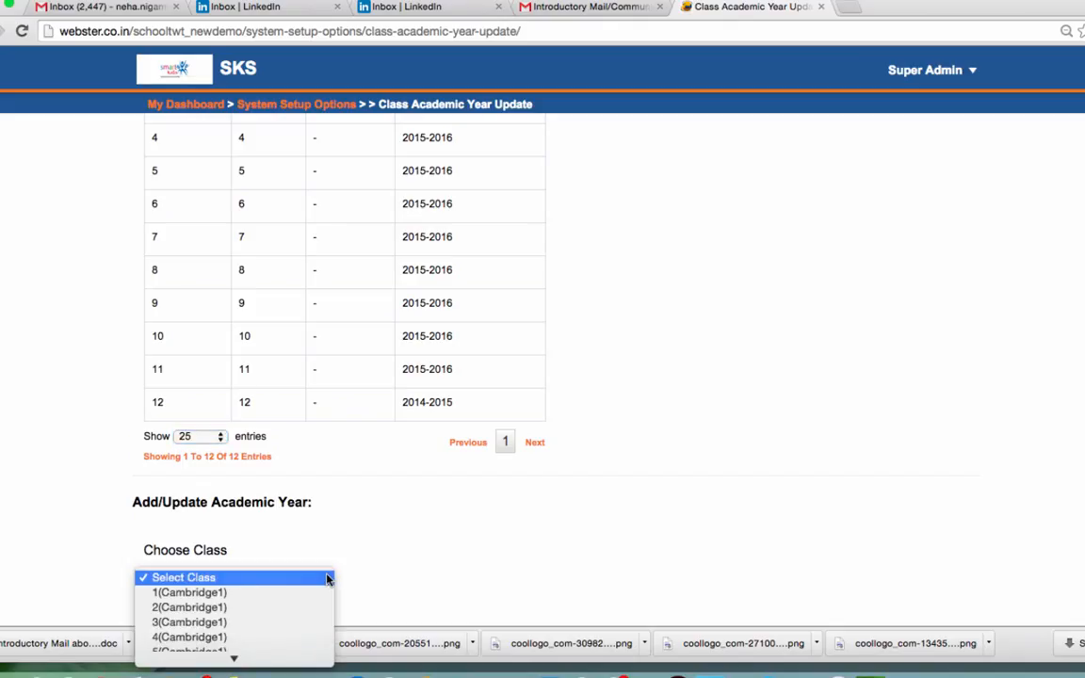
pyautogui.moveTo(249, 659)
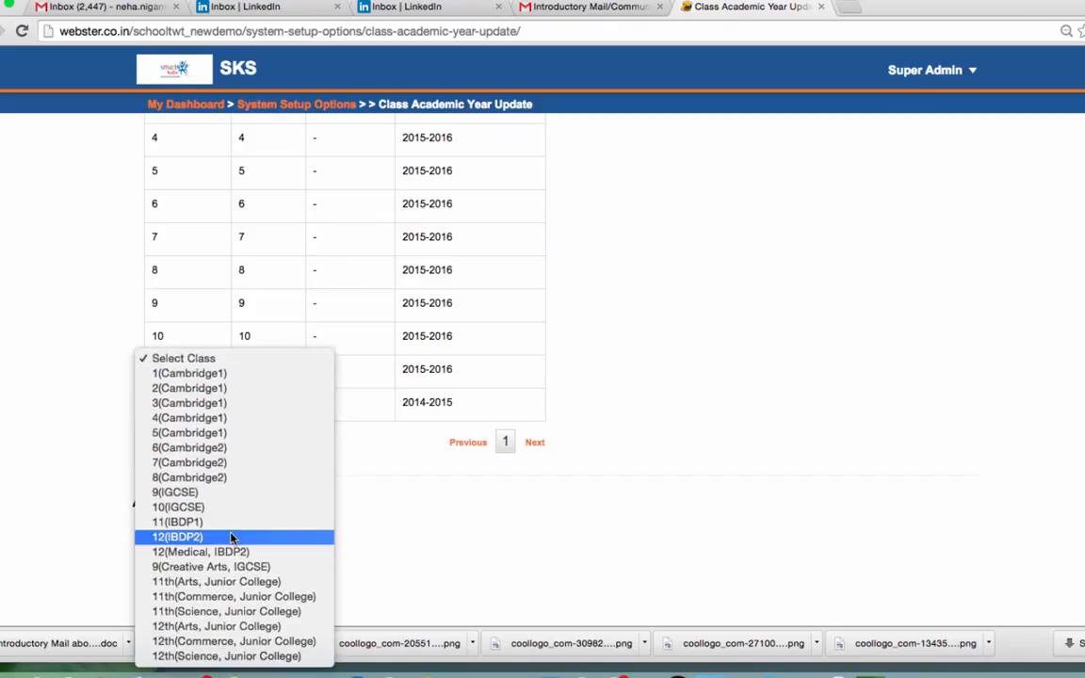
pyautogui.click(220, 478)
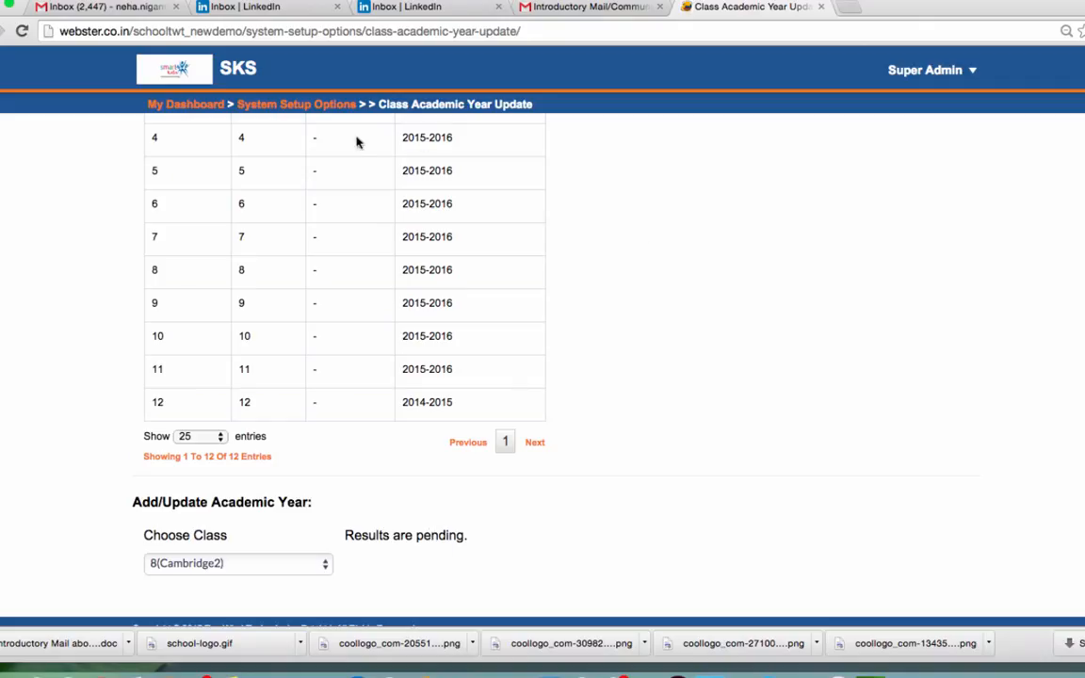
# Open the Add Subjects setup, open class 1's subjects for editing and show 25 entries in the subject list.
pyautogui.click(312, 107)
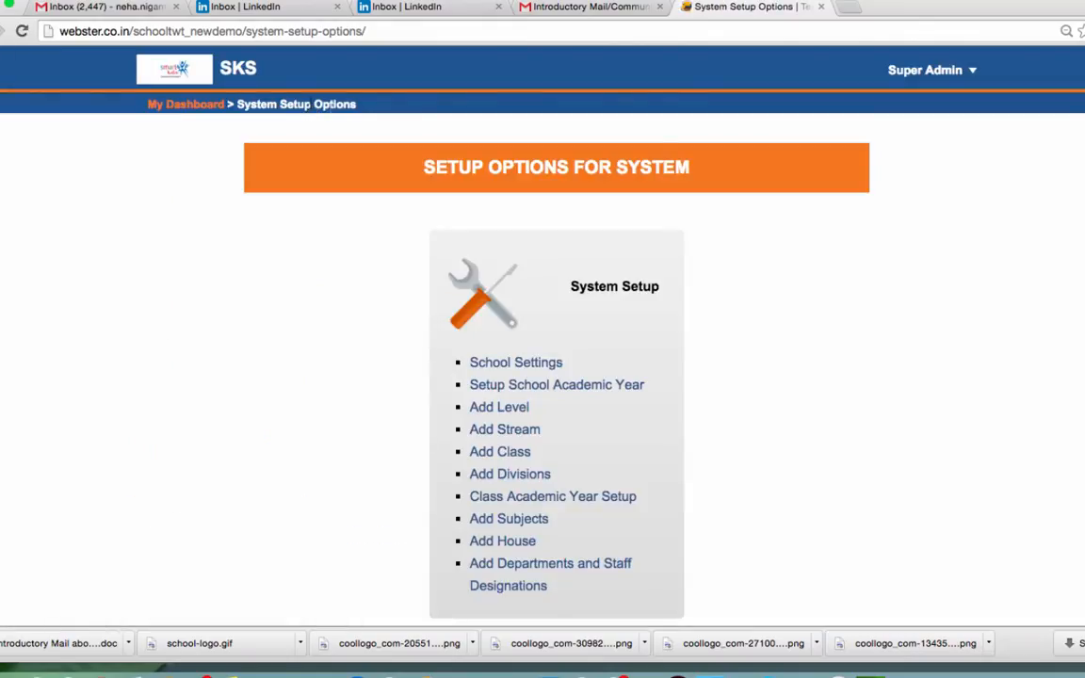
pyautogui.click(512, 521)
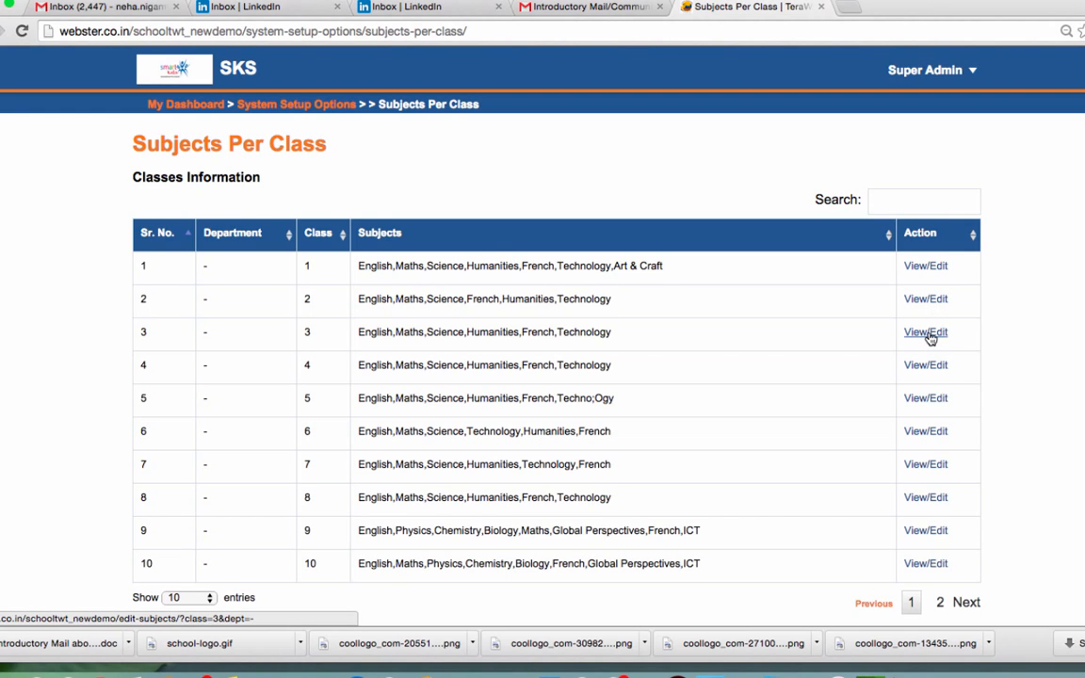
pyautogui.click(925, 266)
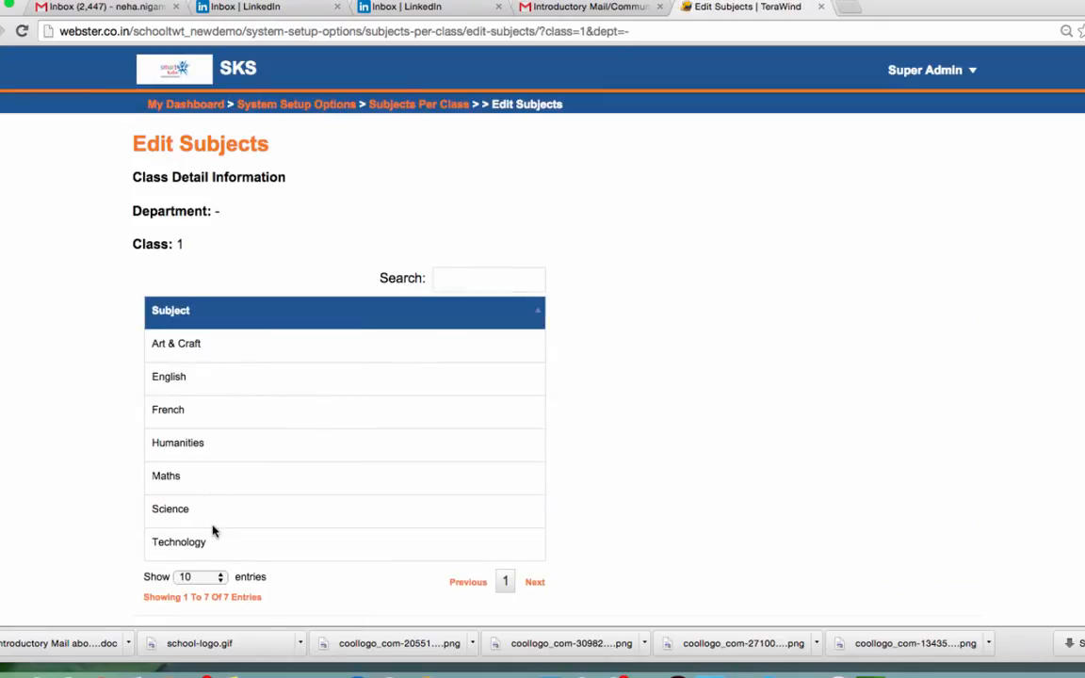
pyautogui.scroll(-2, 213, 528)
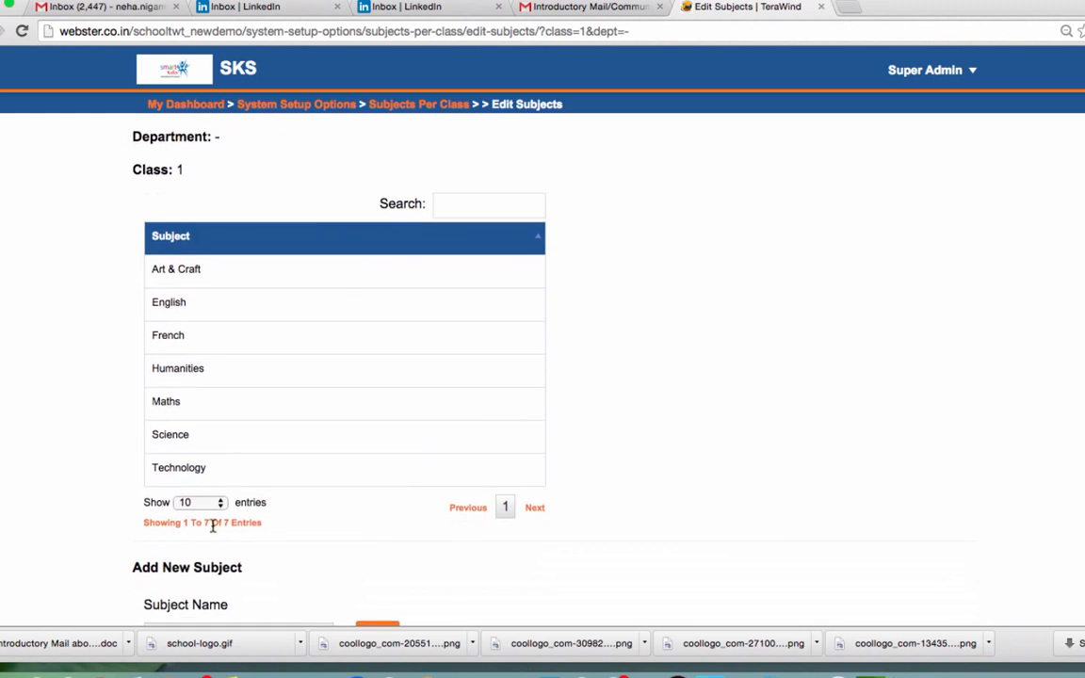
pyautogui.click(223, 499)
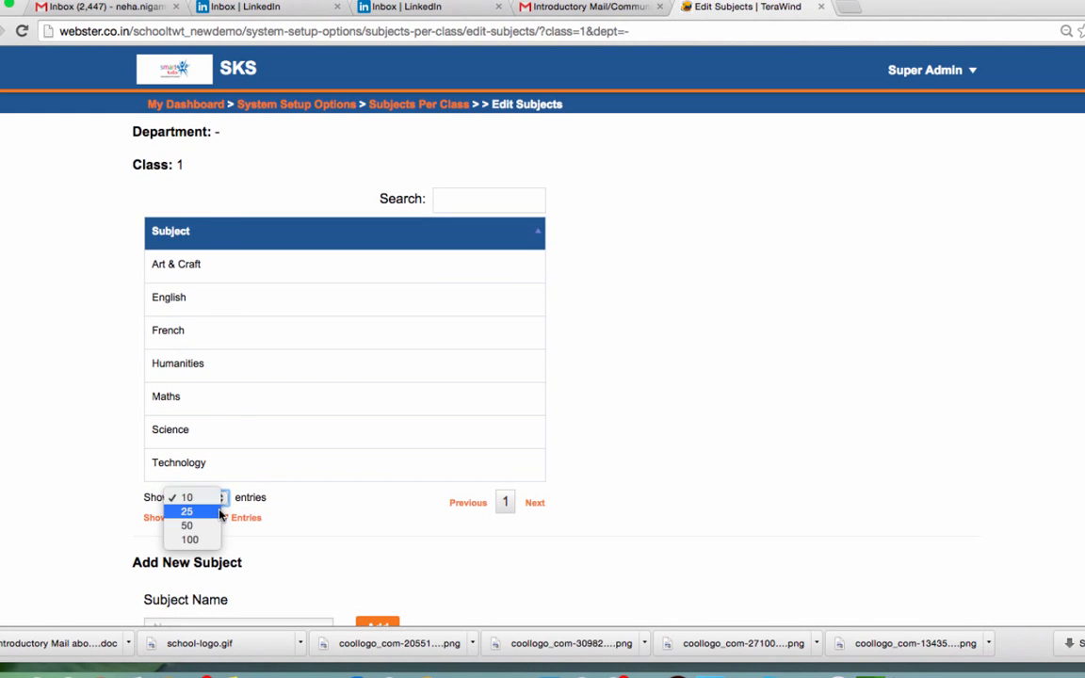
pyautogui.click(188, 511)
pyautogui.scroll(-2, 370, 516)
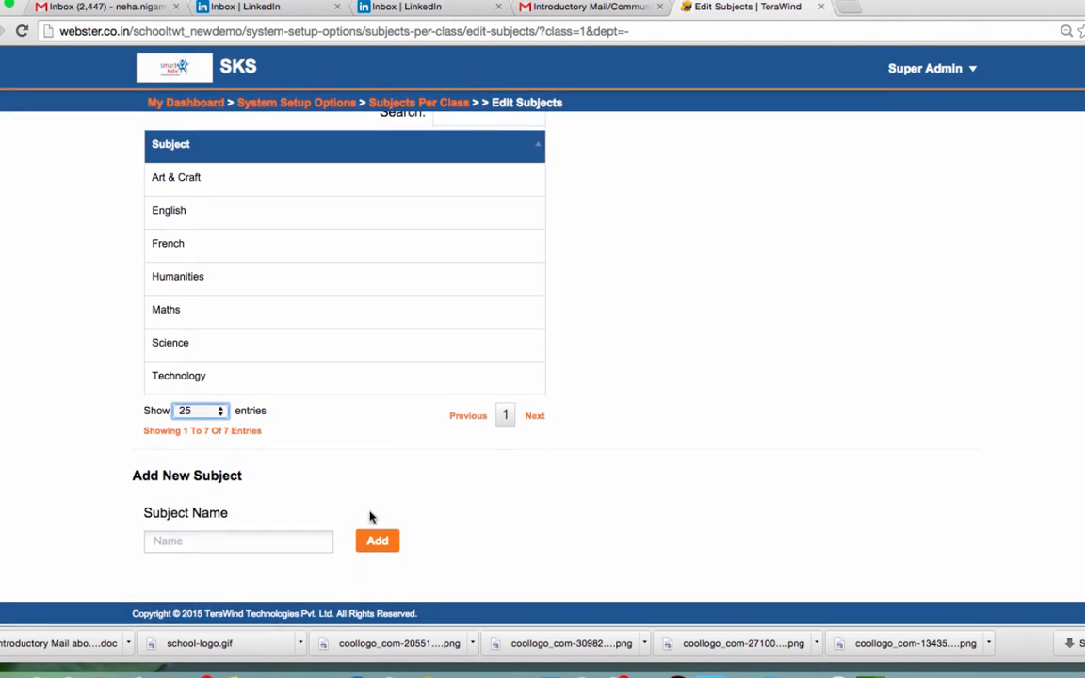
# Add the new subject SUPW to class 1, confirm it and return to the Subjects Per Class list.
pyautogui.click(236, 541)
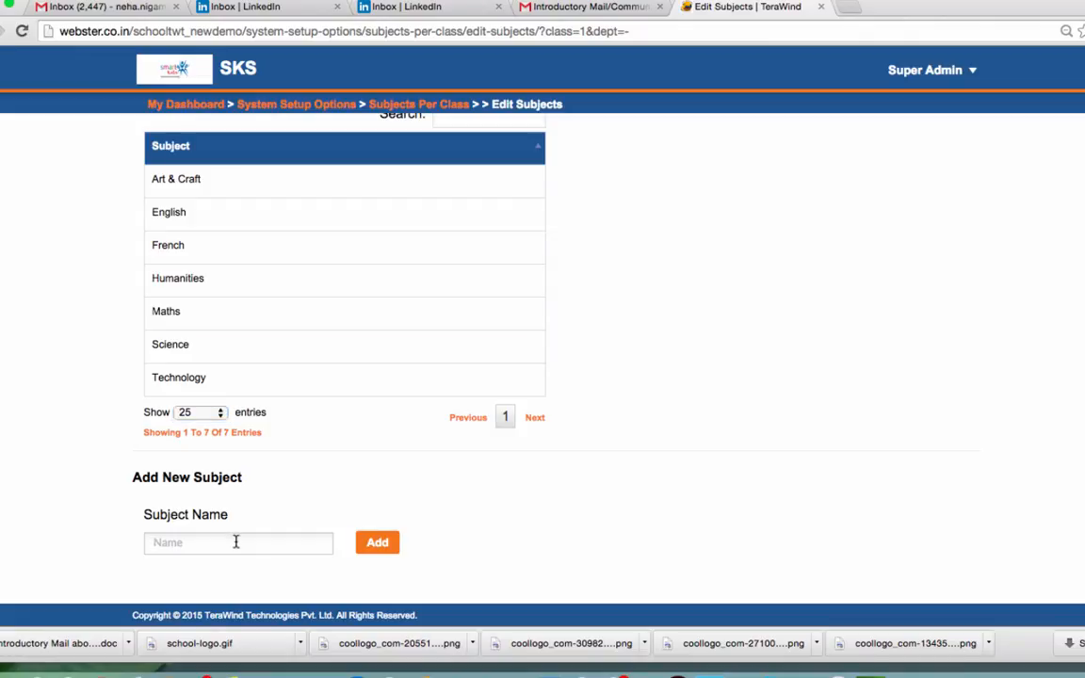
pyautogui.write('SUPW')
pyautogui.click(377, 548)
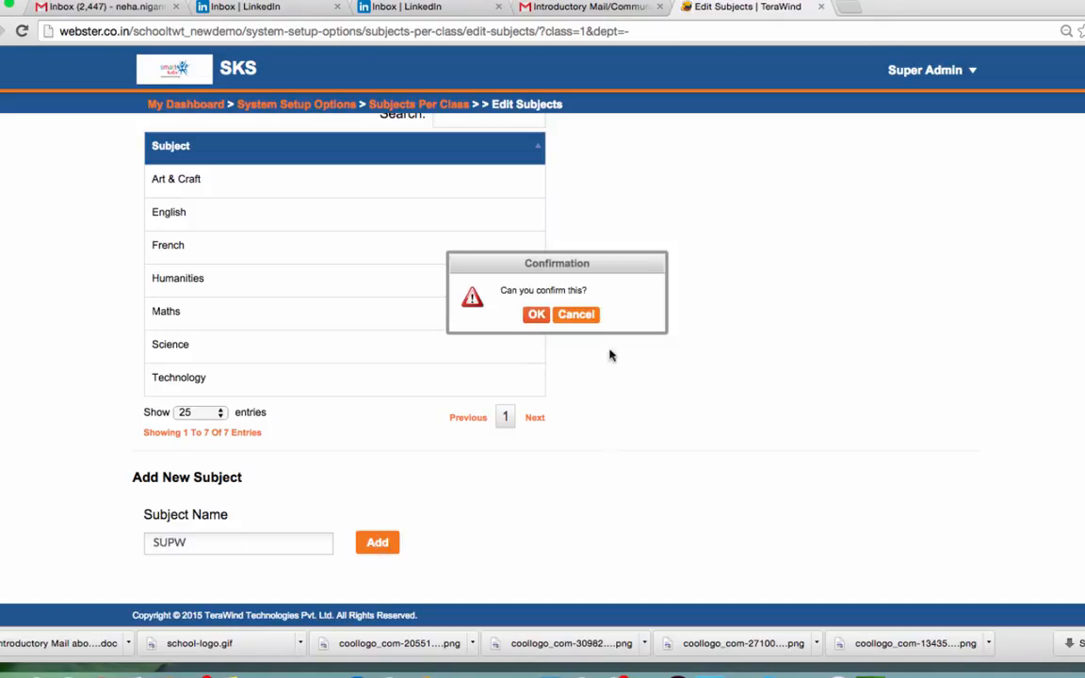
pyautogui.click(541, 318)
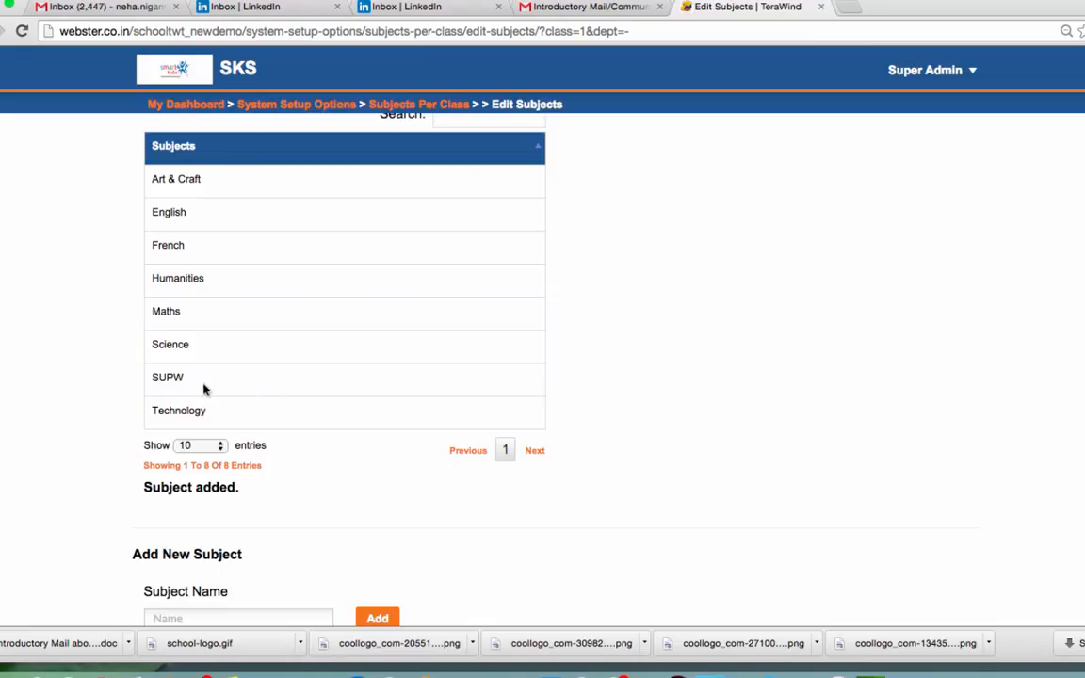
pyautogui.click(394, 106)
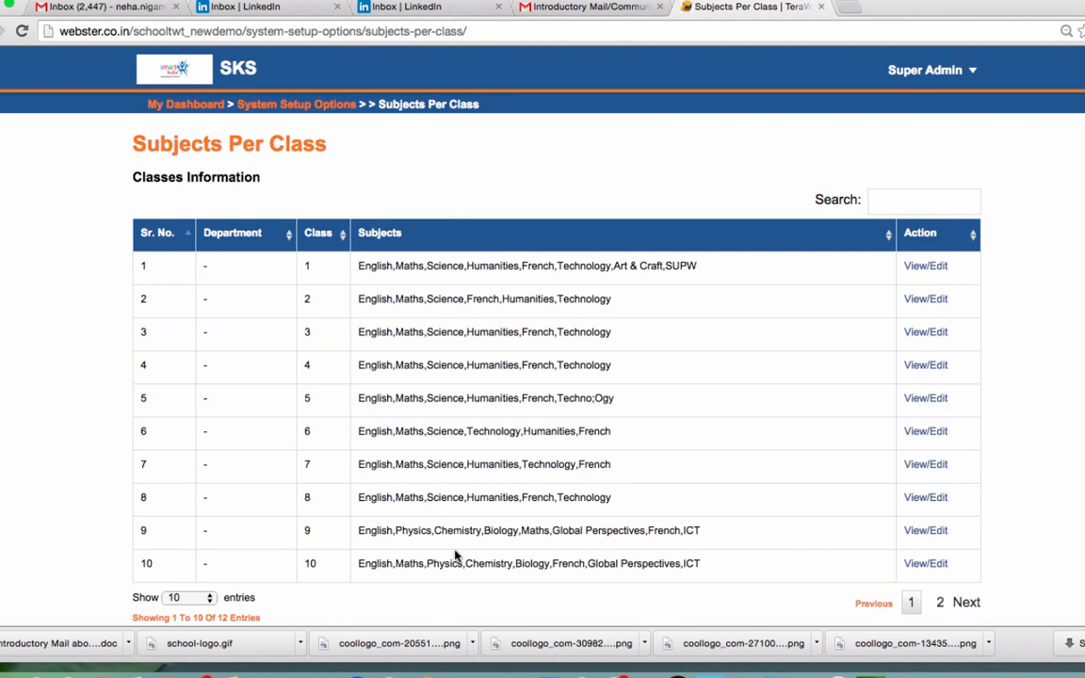
# Open the Add House setup, add a new house named Rose and confirm it.
pyautogui.click(309, 106)
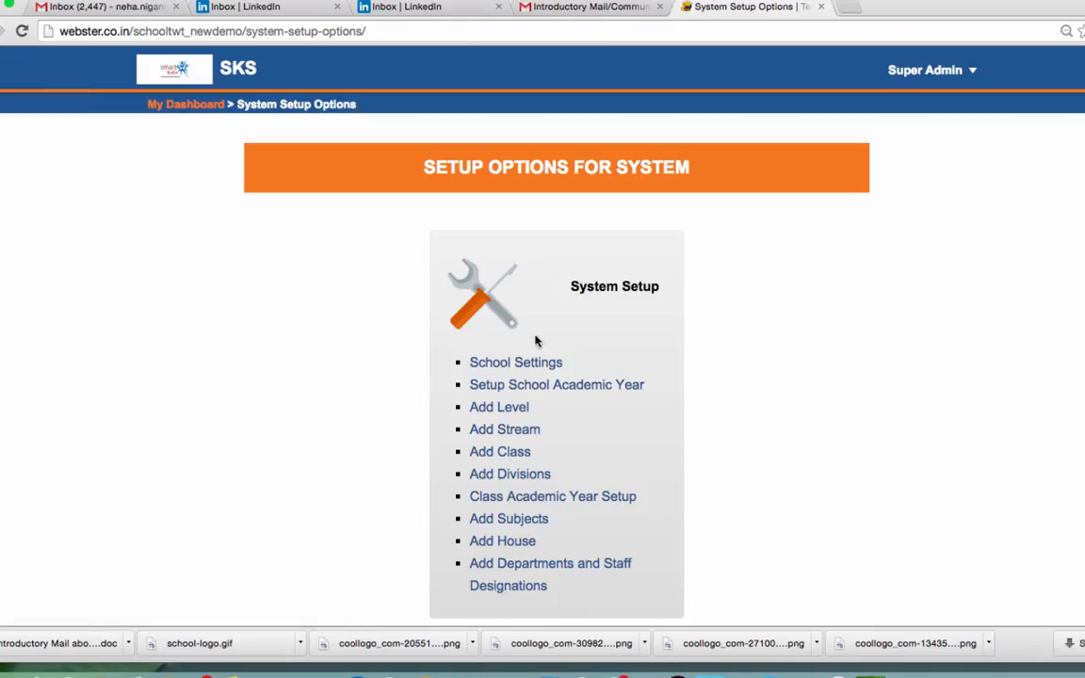
pyautogui.click(510, 544)
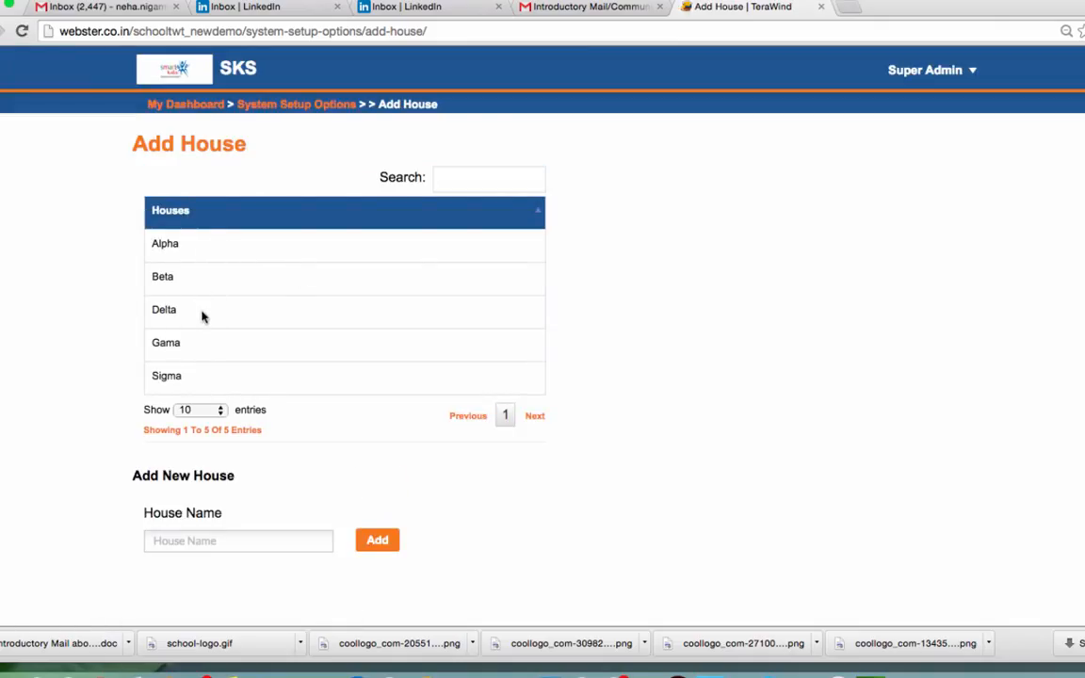
pyautogui.click(199, 540)
pyautogui.write('Rose')
pyautogui.click(377, 544)
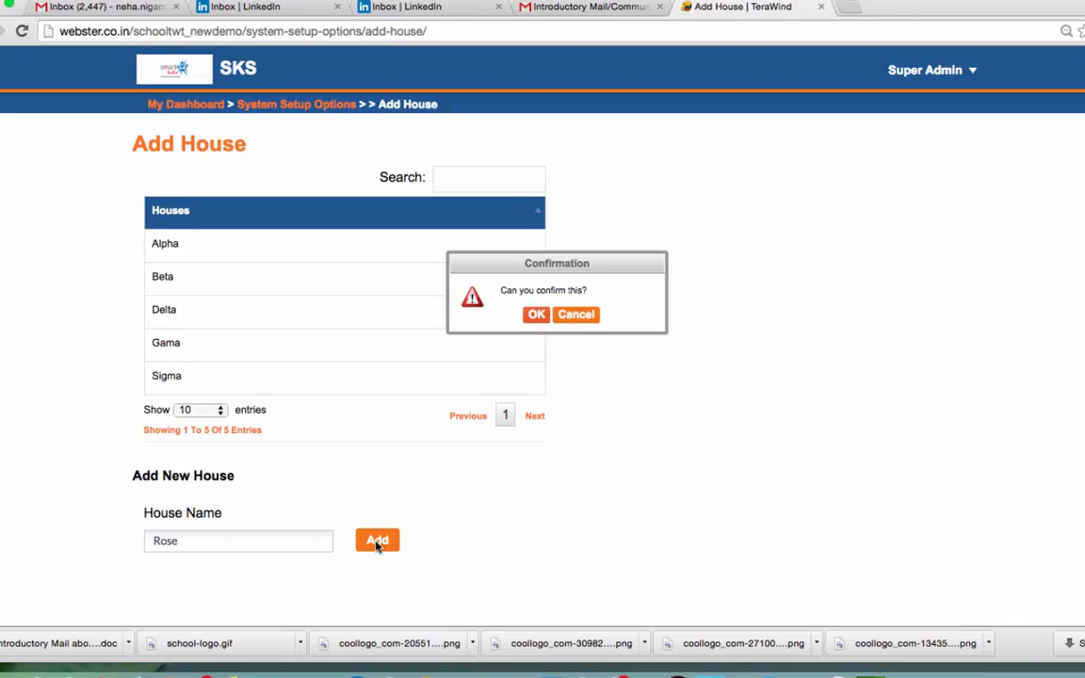
pyautogui.click(535, 316)
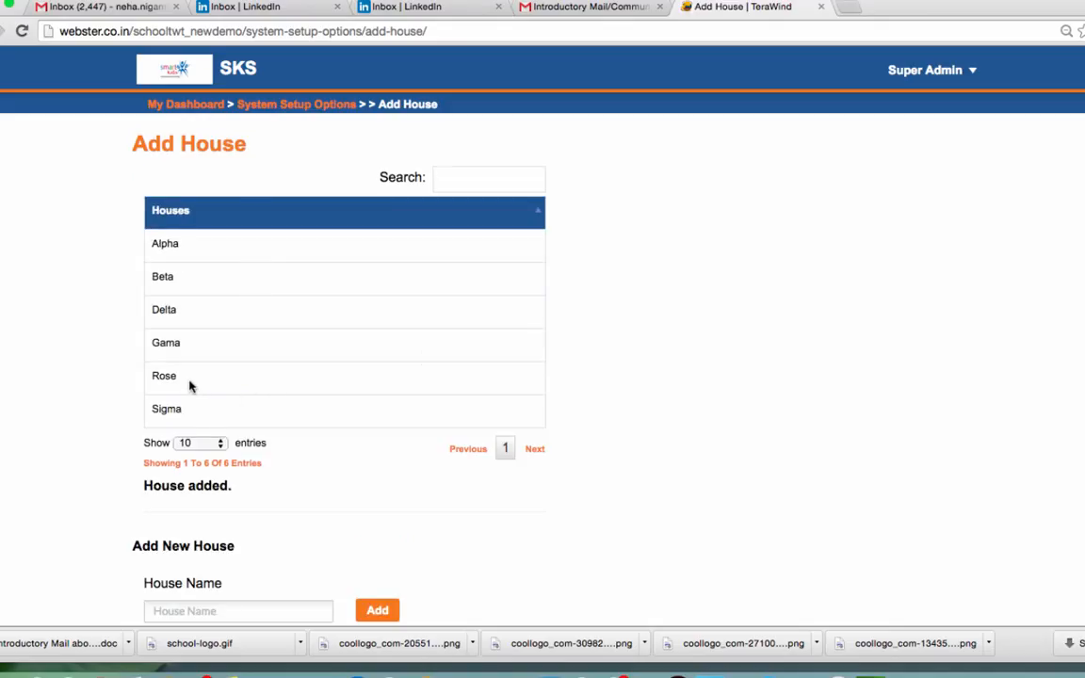
# Open the Departments and Staff Designations setup and rename the Accounts department to Finance & Accounts.
pyautogui.click(319, 110)
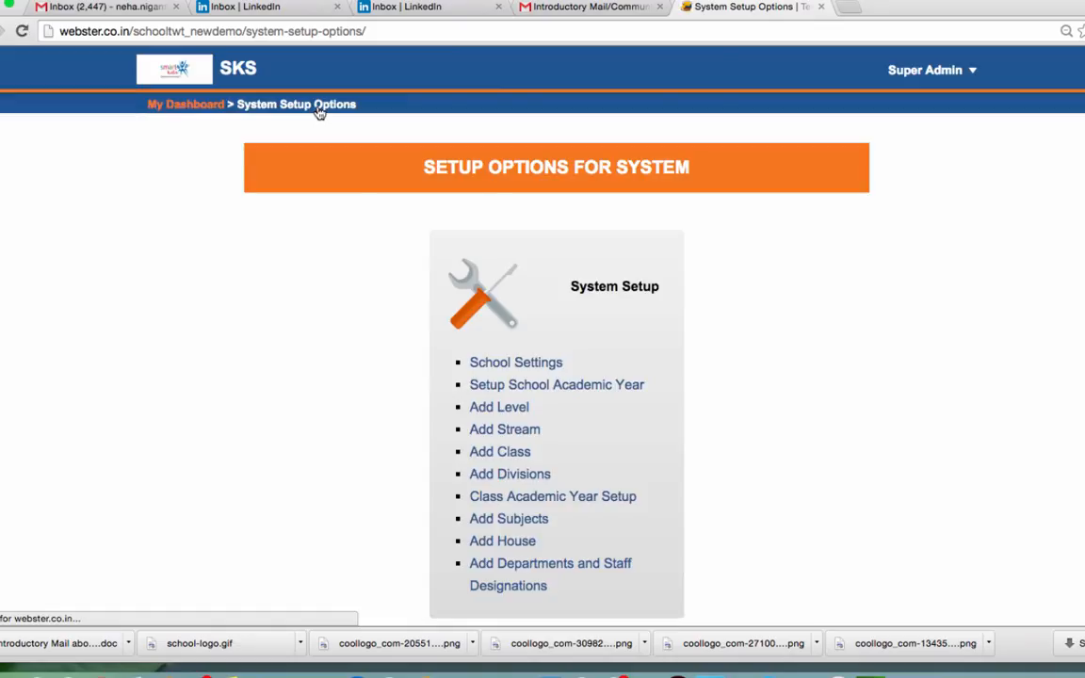
pyautogui.click(519, 571)
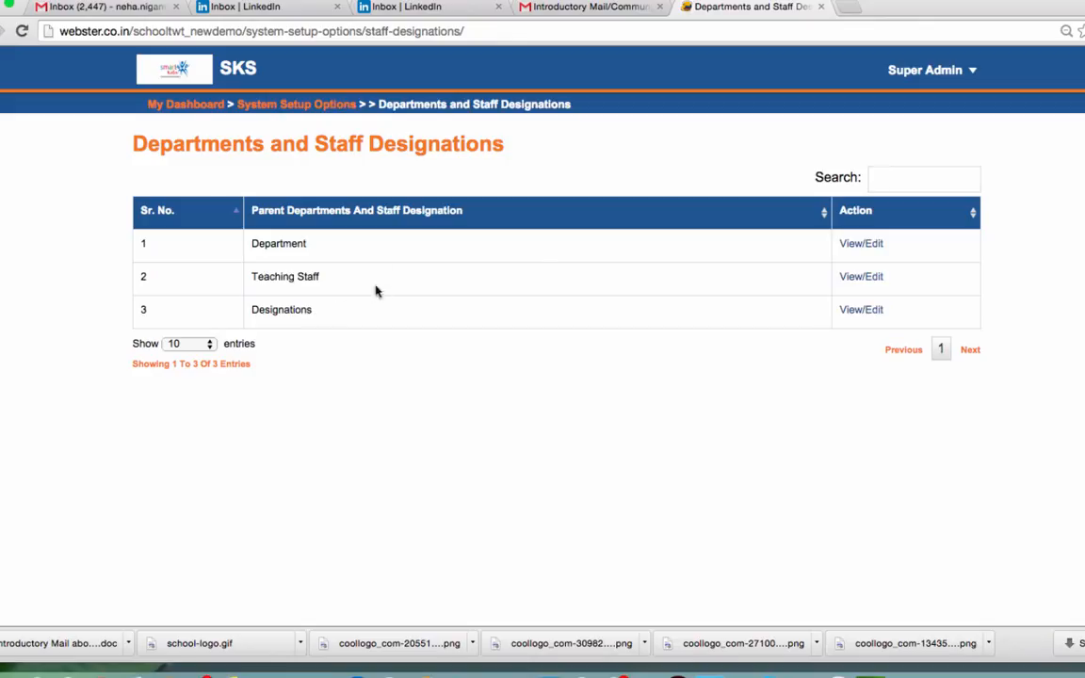
pyautogui.click(861, 244)
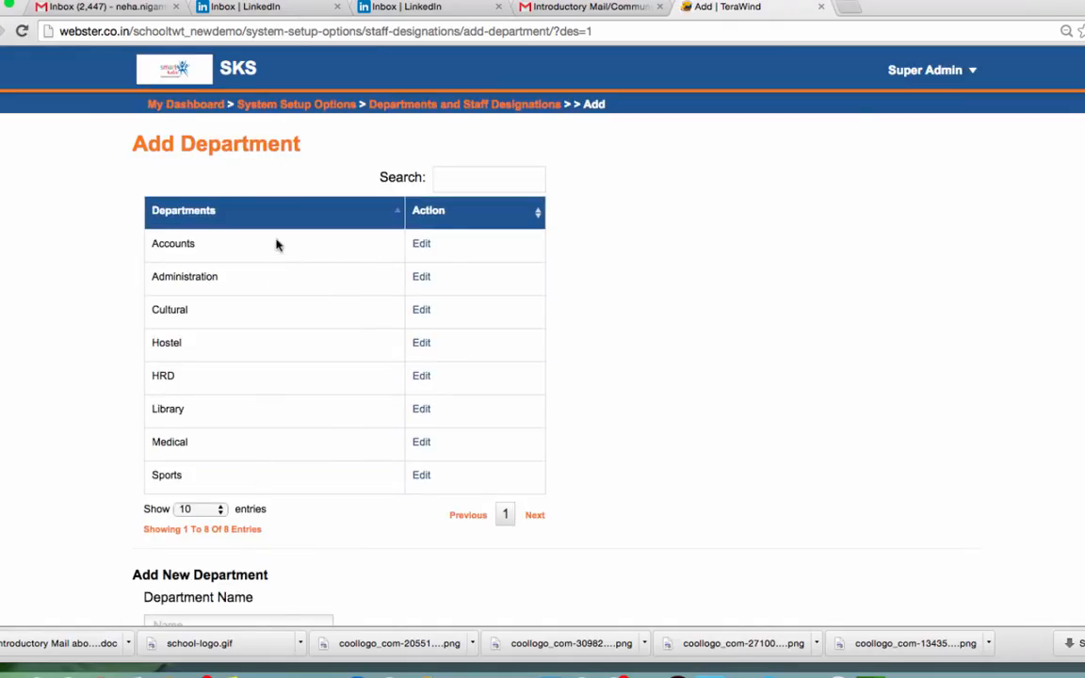
pyautogui.click(424, 248)
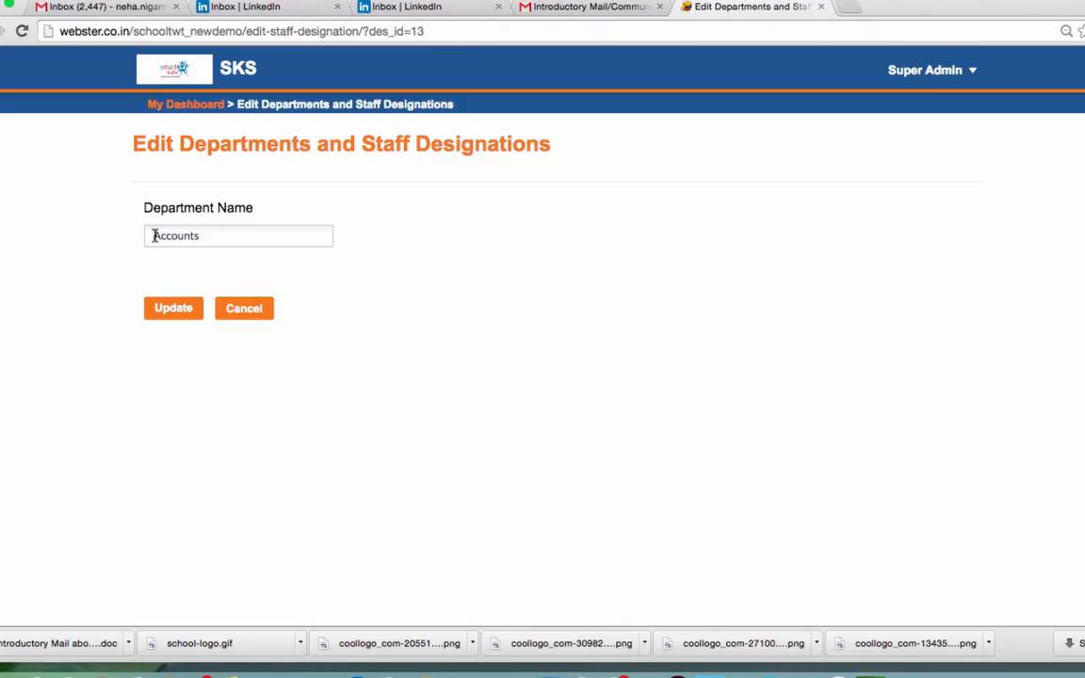
pyautogui.click(154, 235)
pyautogui.write('Finance &')
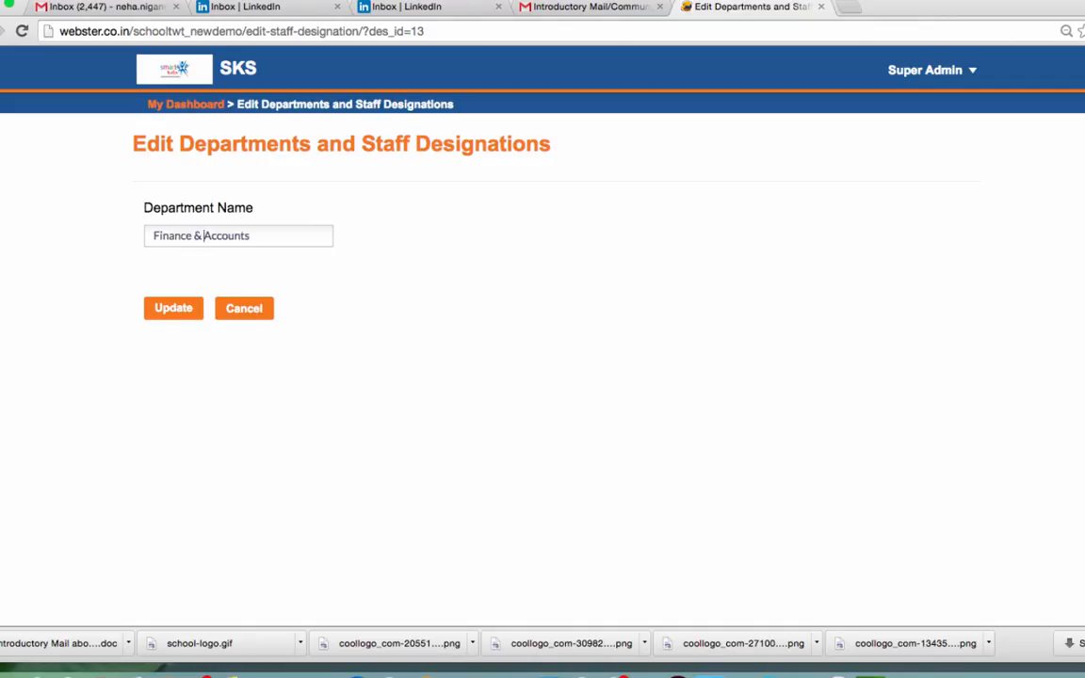
pyautogui.click(170, 311)
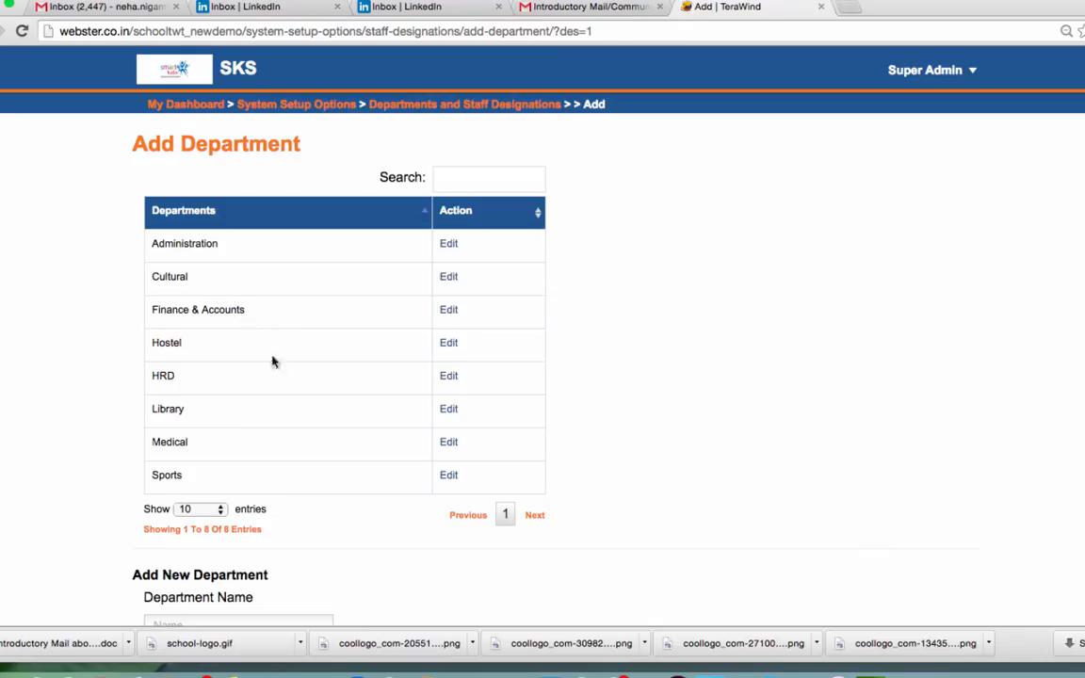
# Add a new department named Office Supplies, confirm it and review the department list.
pyautogui.scroll(-1, 320, 441)
pyautogui.scroll(-1, 320, 442)
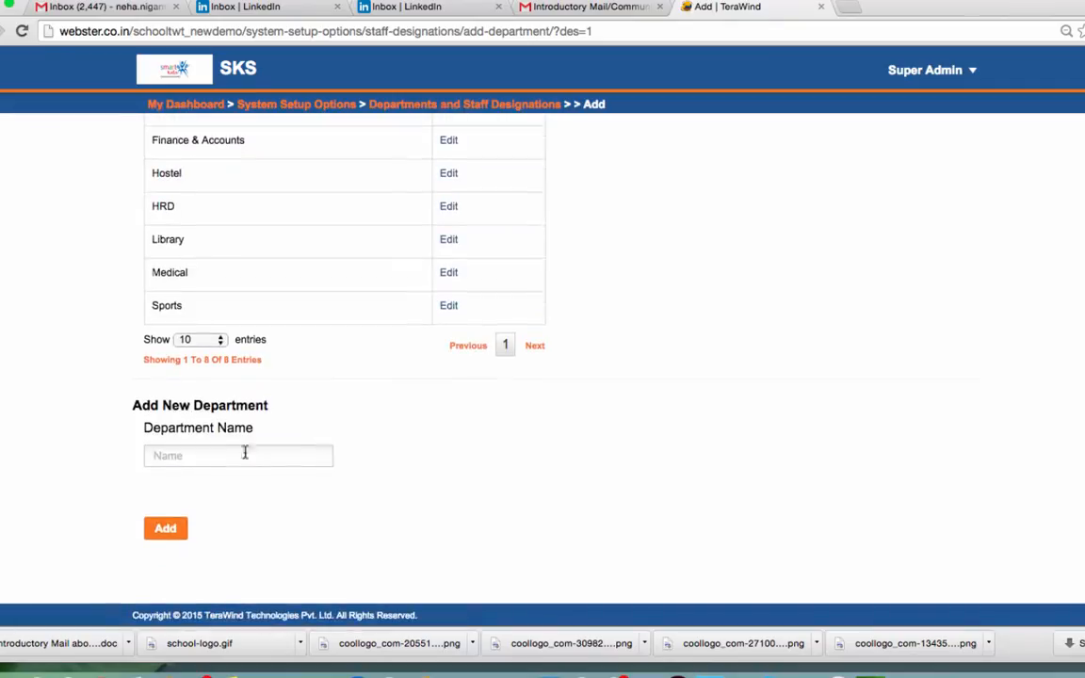
pyautogui.click(212, 455)
pyautogui.write('Office')
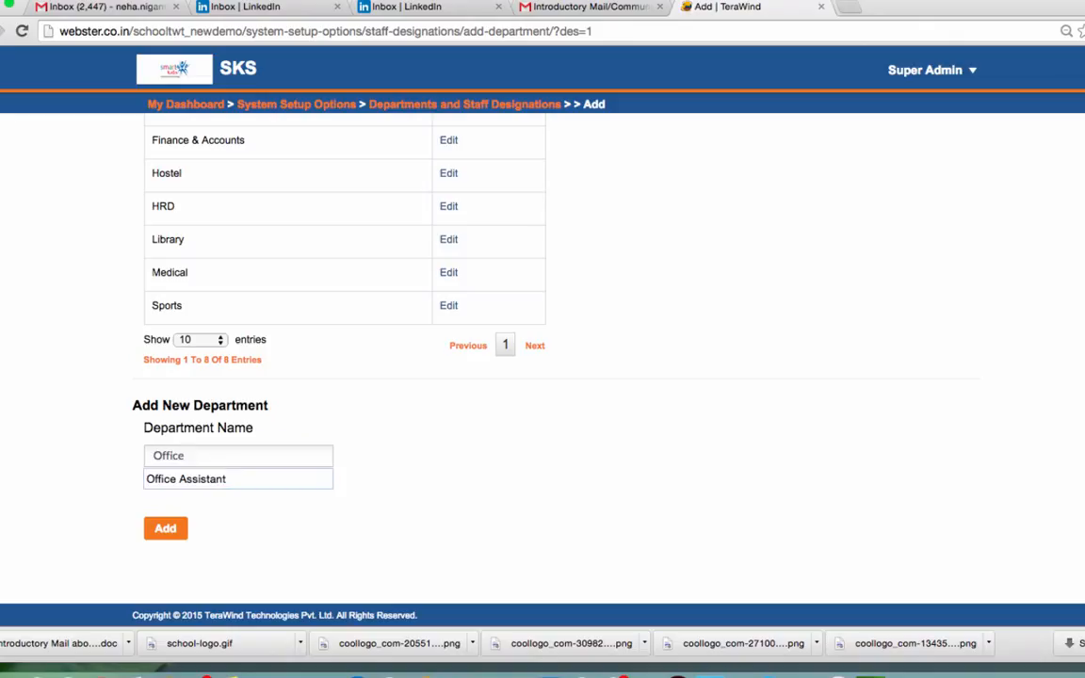
pyautogui.write(' Supplies')
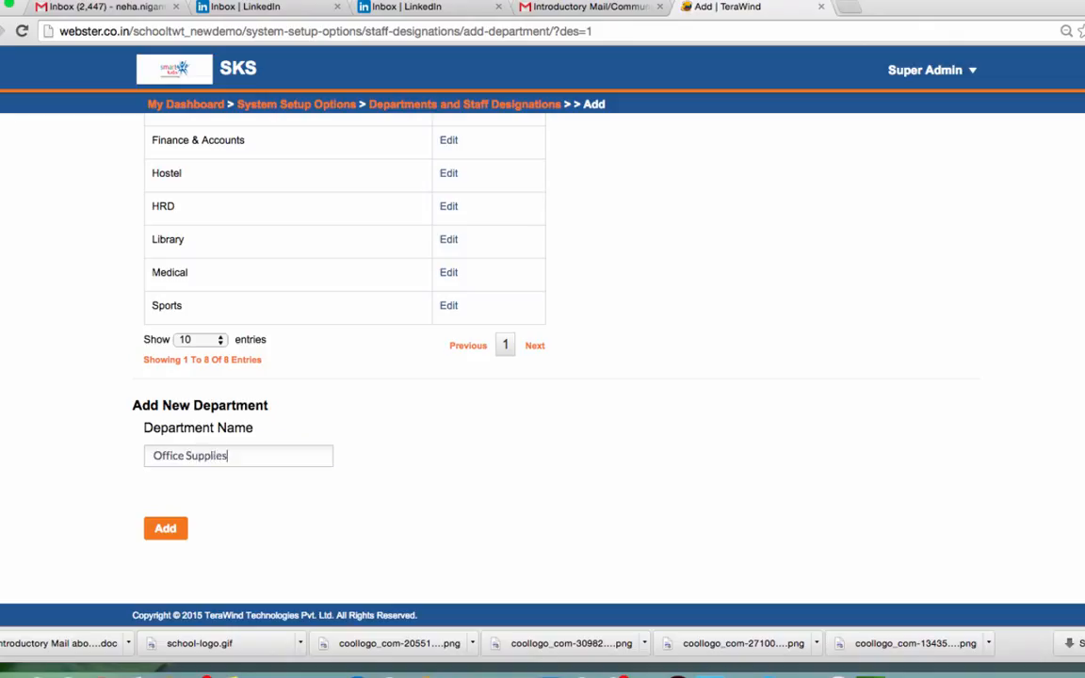
pyautogui.click(167, 531)
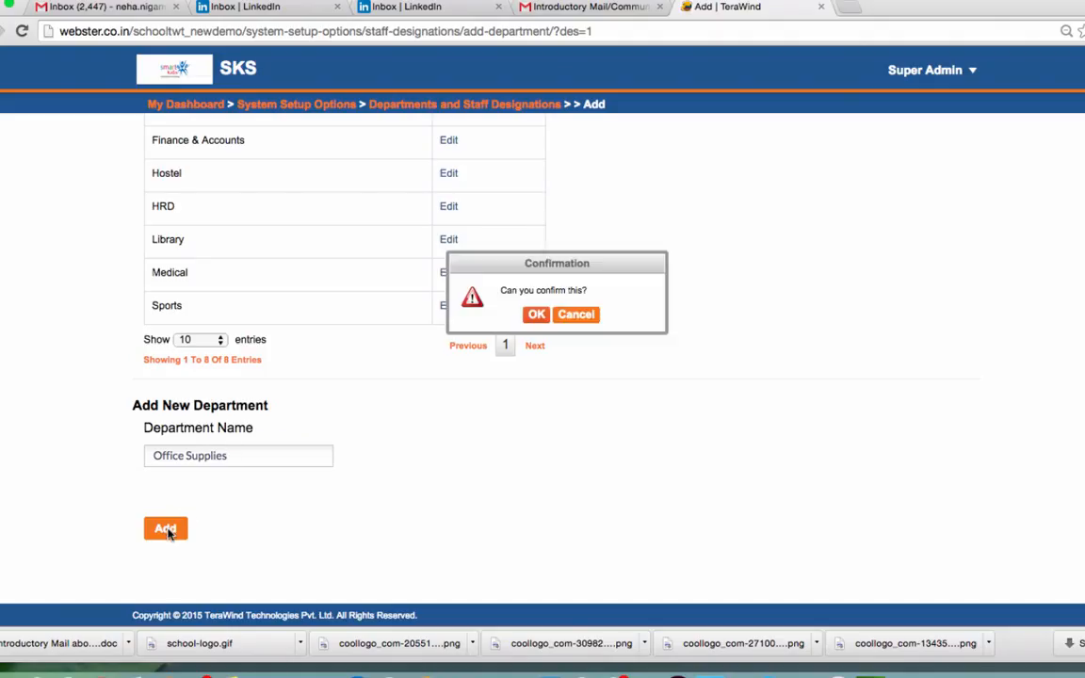
pyautogui.click(544, 321)
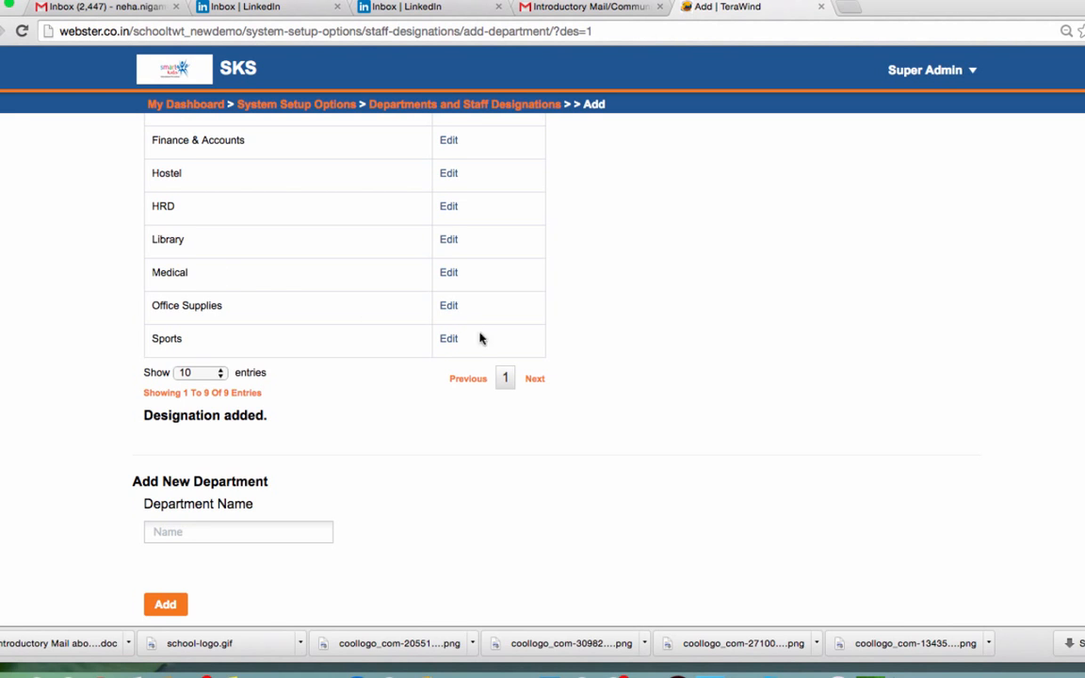
pyautogui.scroll(4, 660, 462)
pyautogui.scroll(1, 659, 462)
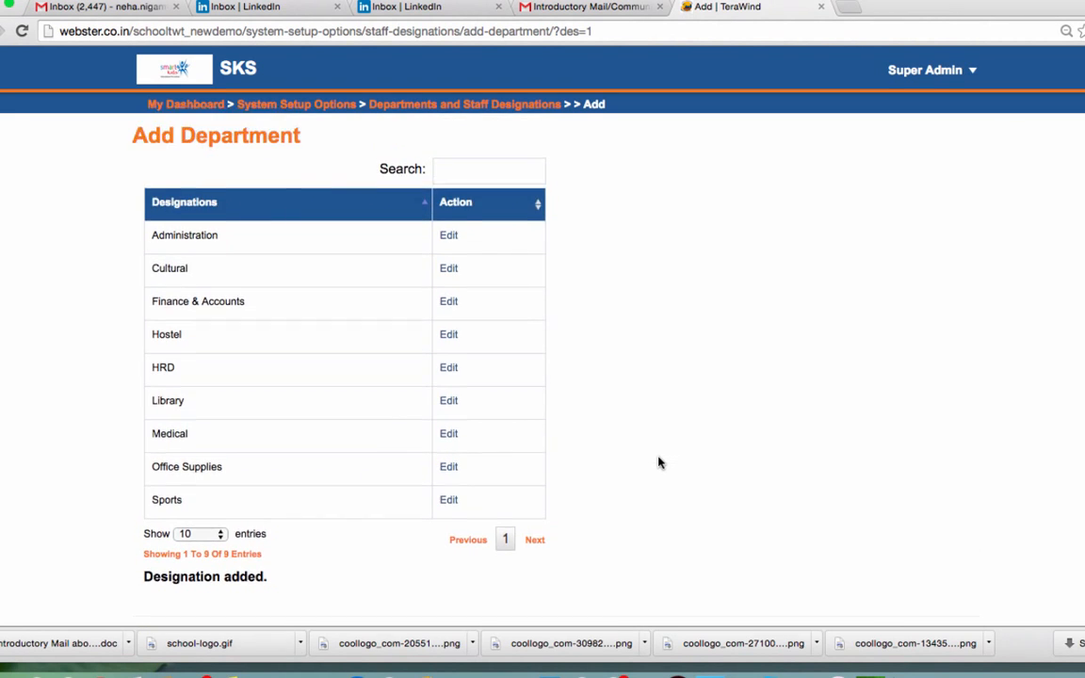
# View the entries under Teaching Staff, then return to the Departments and Staff Designations overview.
pyautogui.click(436, 108)
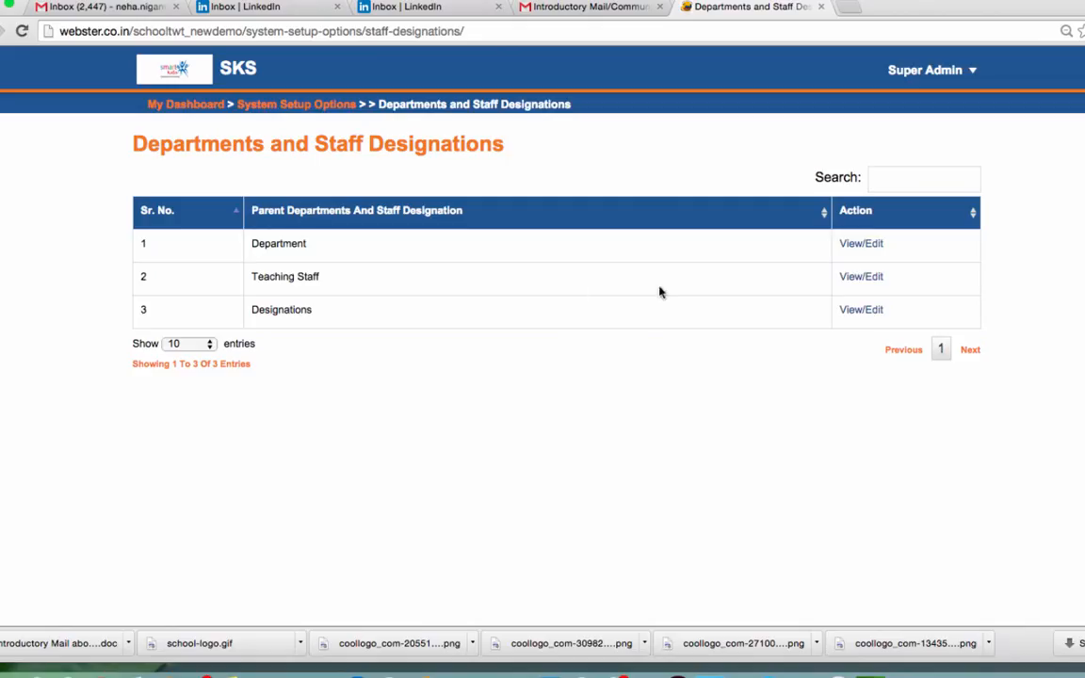
pyautogui.click(859, 278)
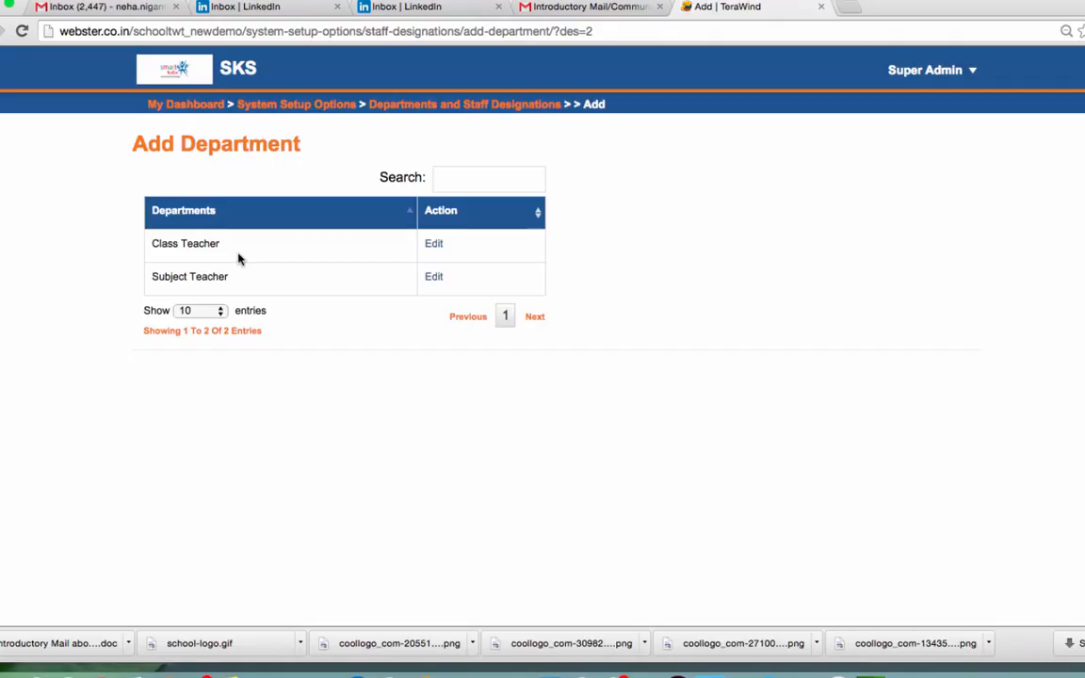
pyautogui.click(400, 105)
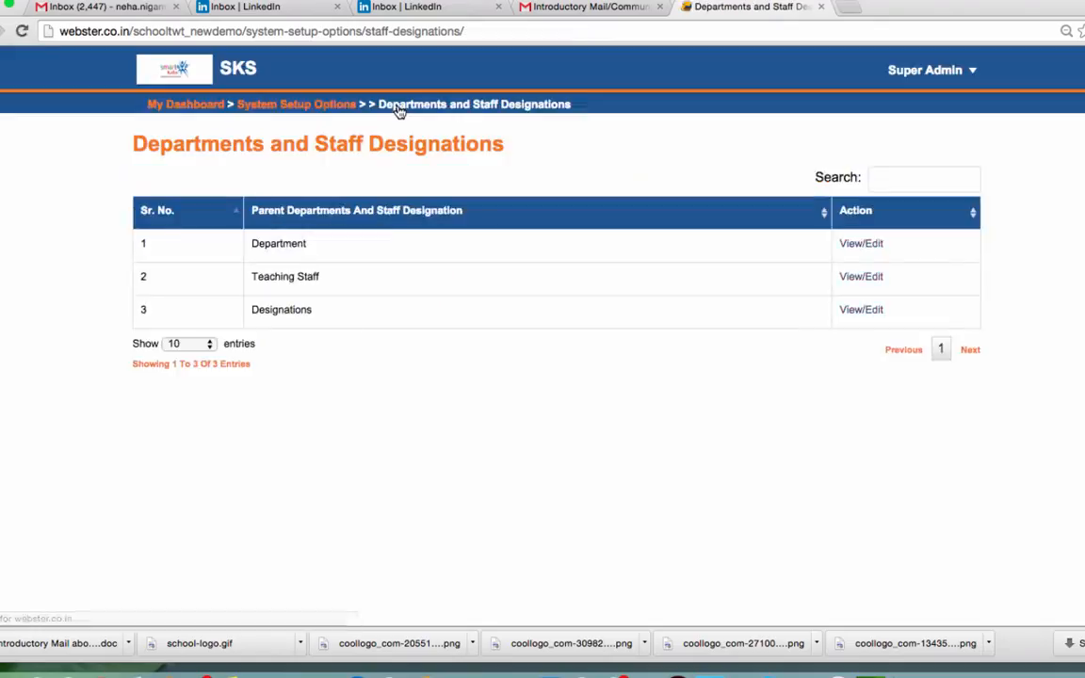
# Open the Designations entries, show 25 entries per page and review the designation list and its new-designation form.
pyautogui.click(861, 310)
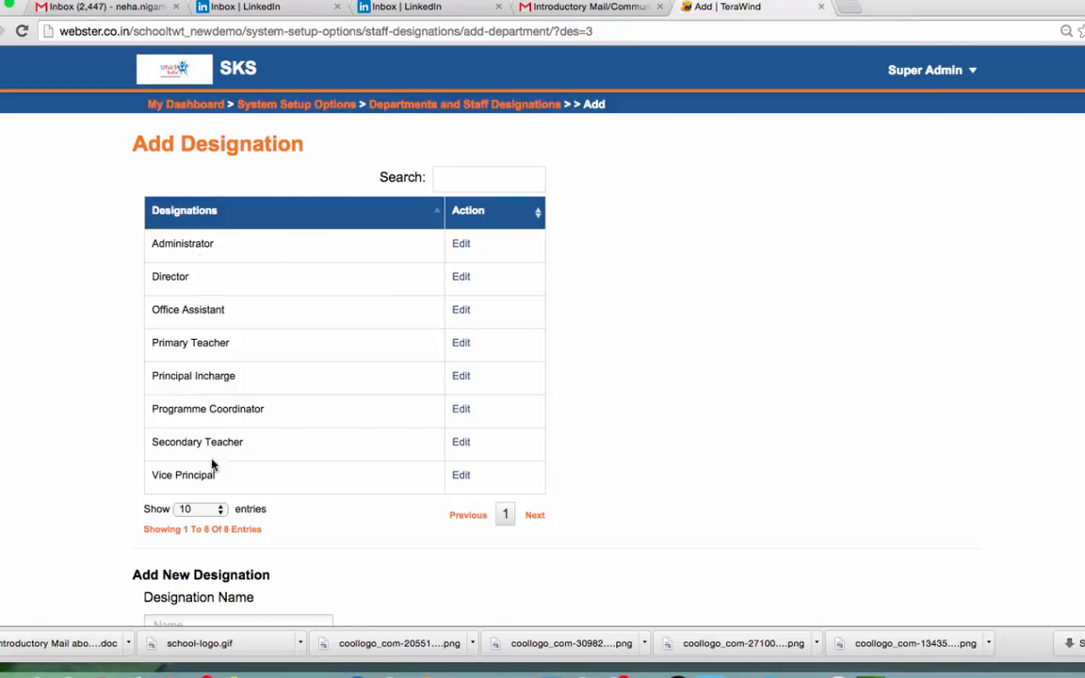
pyautogui.click(216, 509)
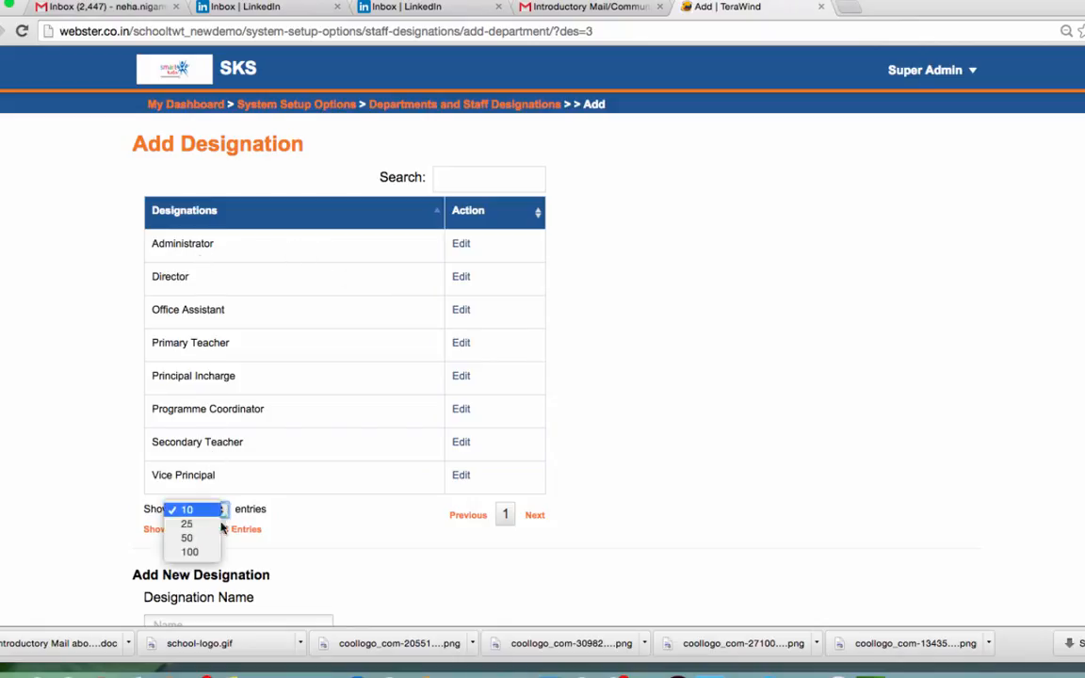
pyautogui.click(193, 523)
pyautogui.scroll(-3, 356, 533)
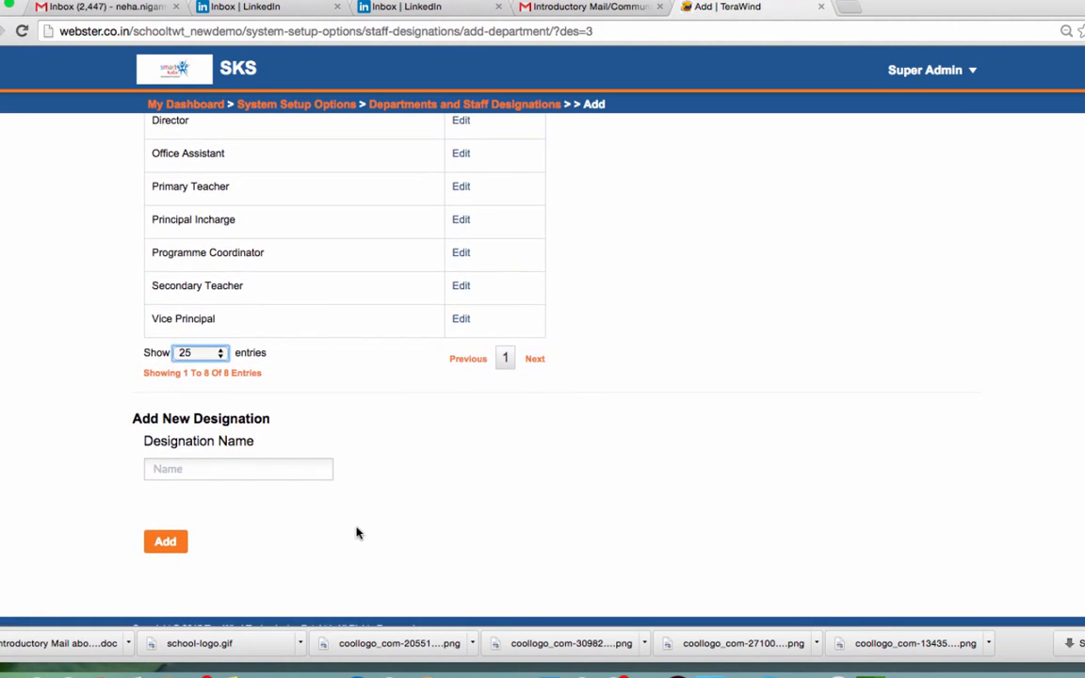
pyautogui.scroll(3, 356, 533)
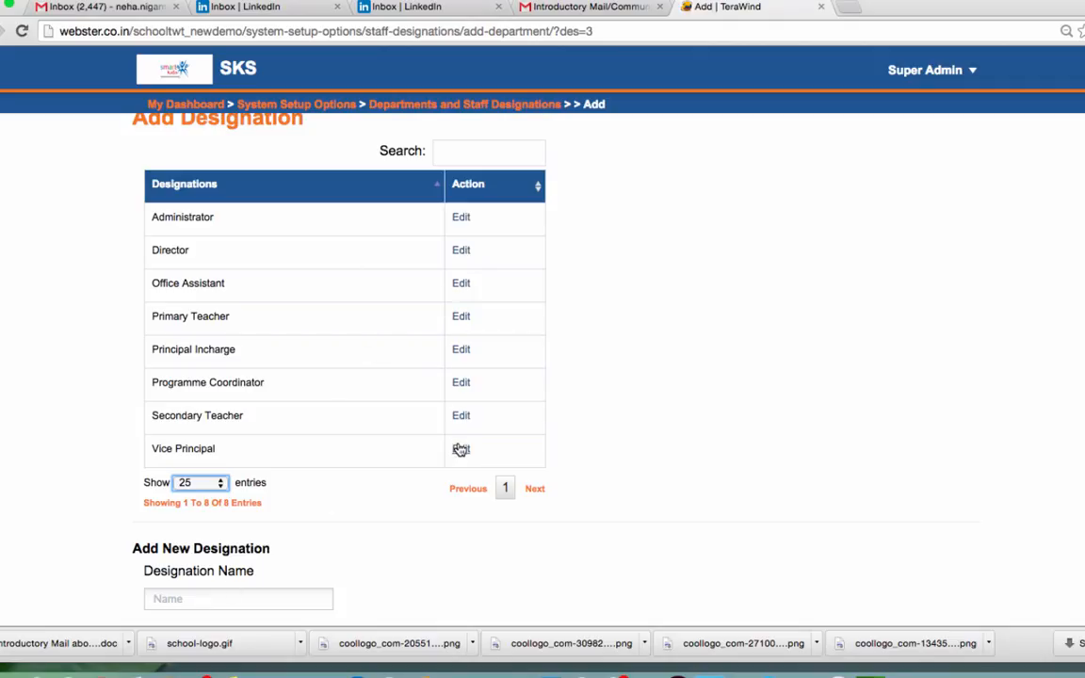
# Leave the designations setup through System Setup Options and return to the main dashboard.
pyautogui.click(288, 104)
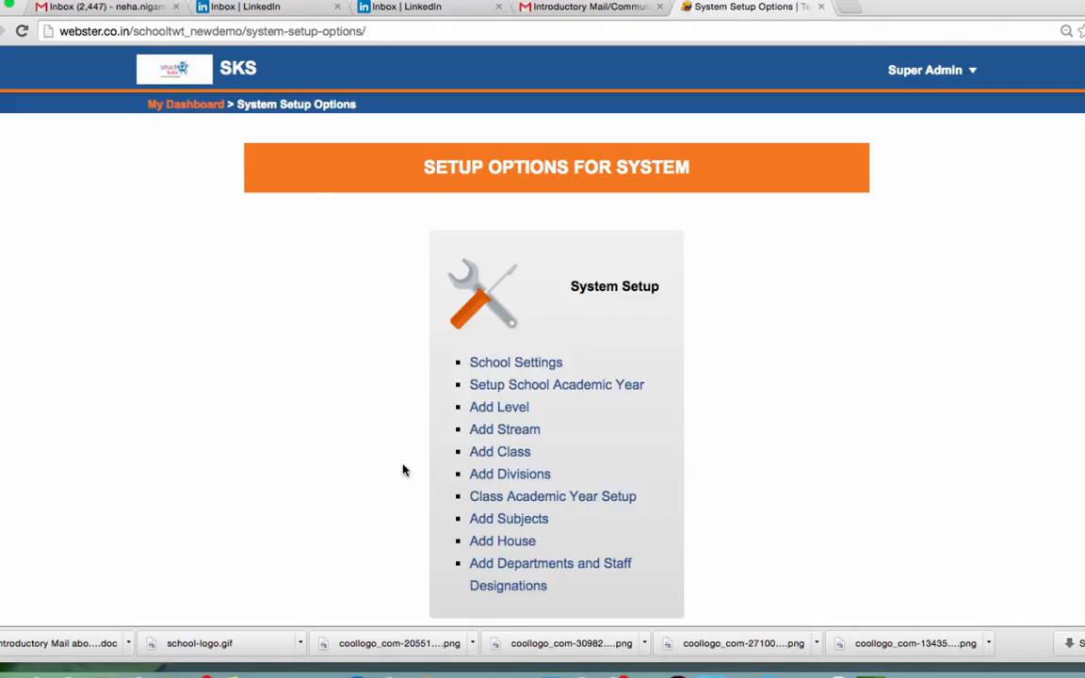
pyautogui.click(202, 109)
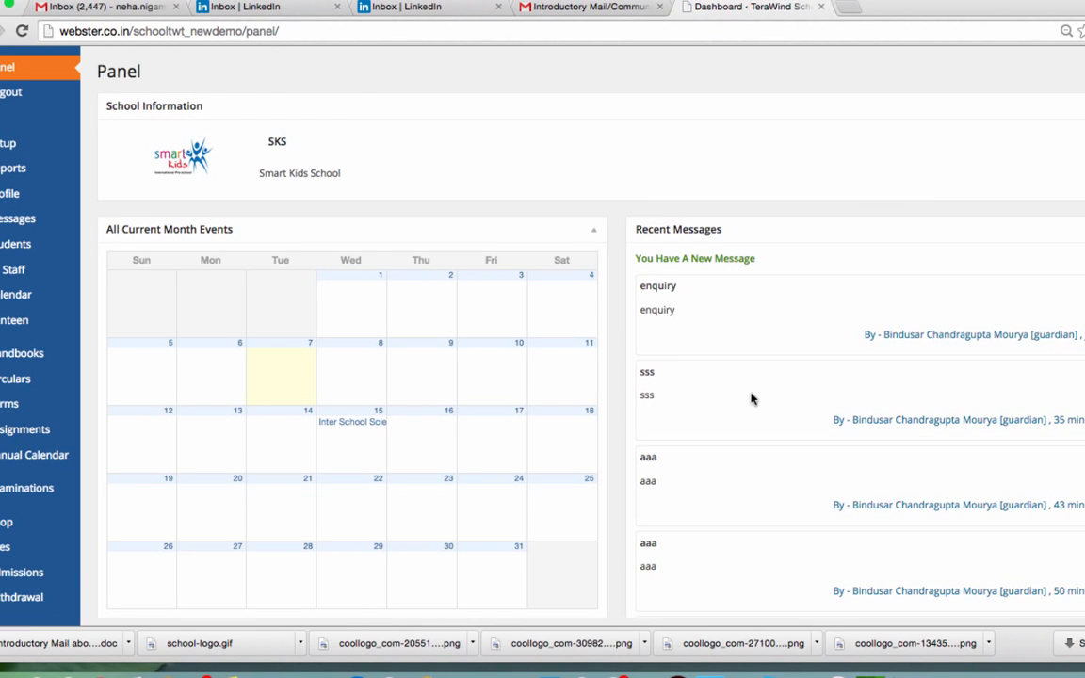
pyautogui.click(924, 0)
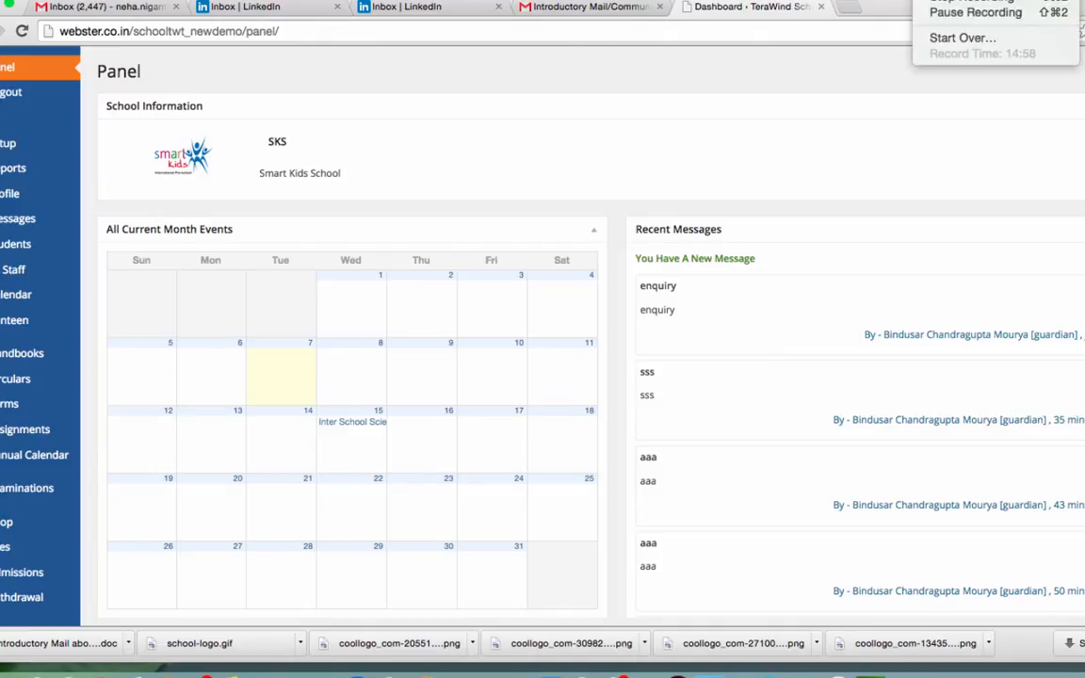